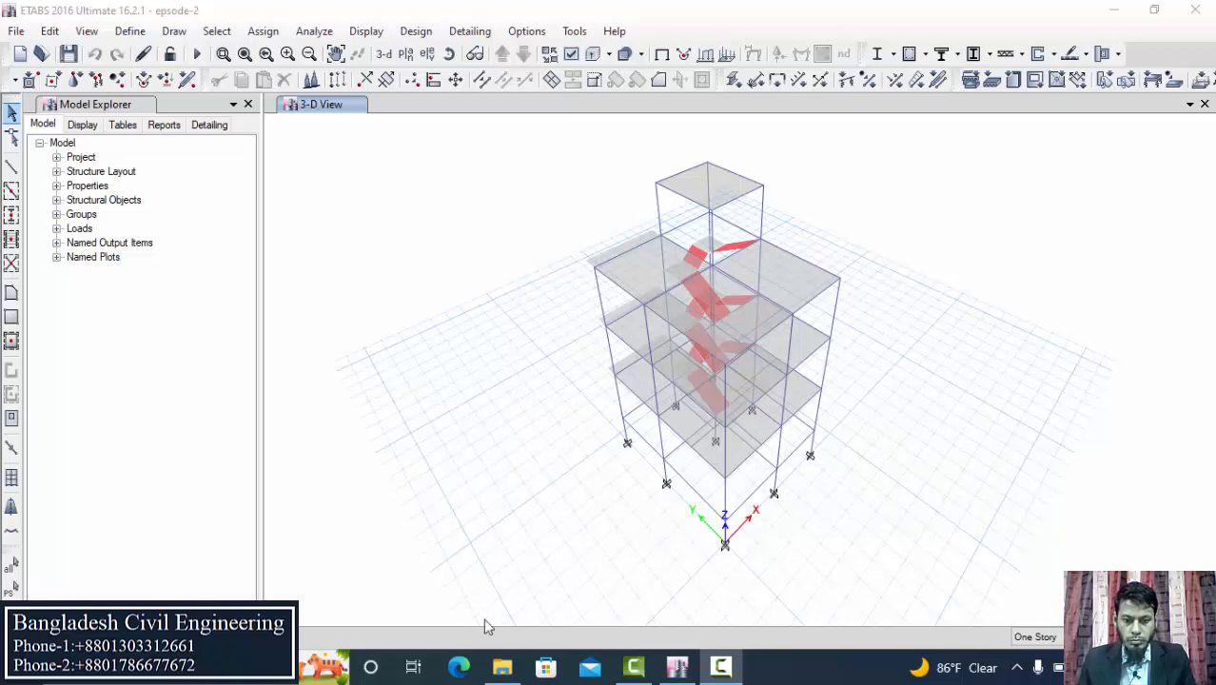
- Switch to File Explorer, open the Earthquack load text file in the EPISODE-2 folder and review the earthquake load parameters
{"action": "left_click", "coordinate": [501, 667]}
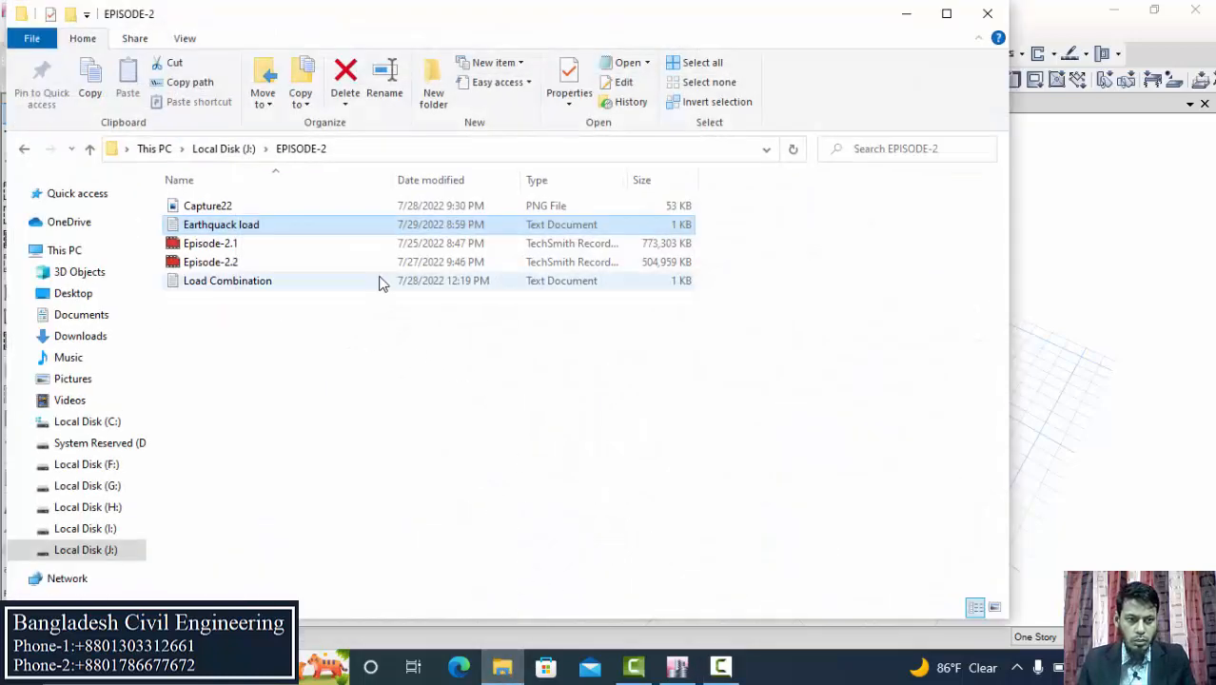
{"action": "double_click", "coordinate": [224, 231]}
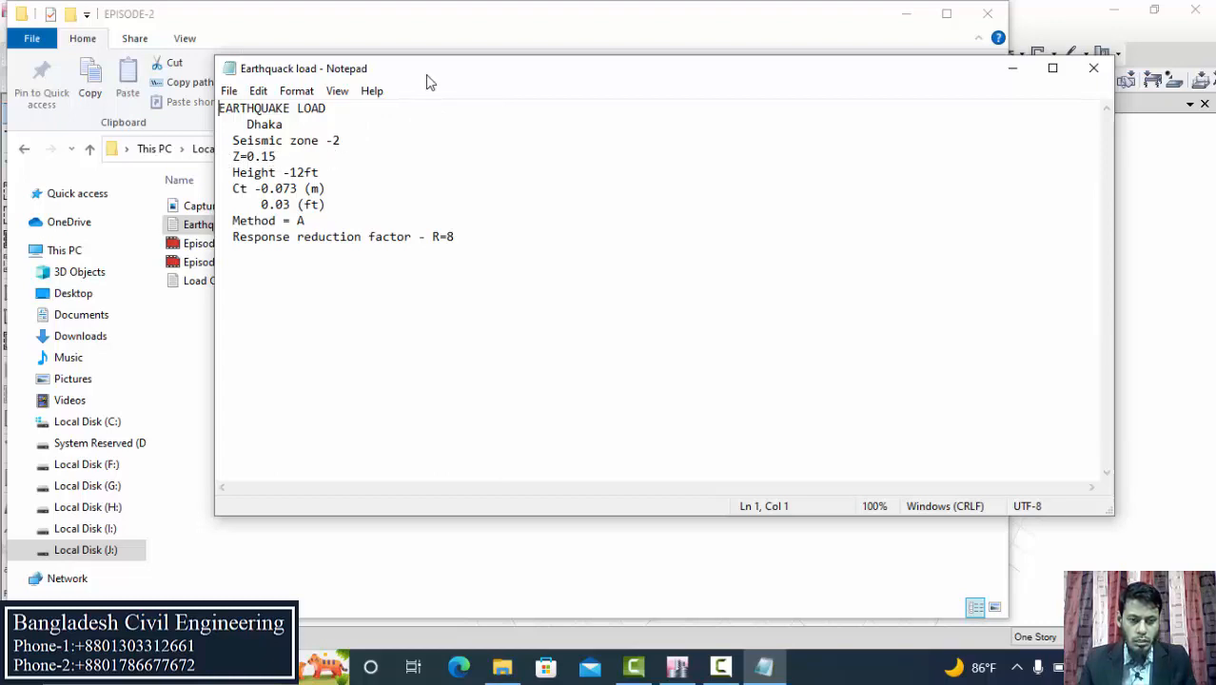
{"action": "left_click_drag", "start_coordinate": [426, 74], "coordinate": [419, 137]}
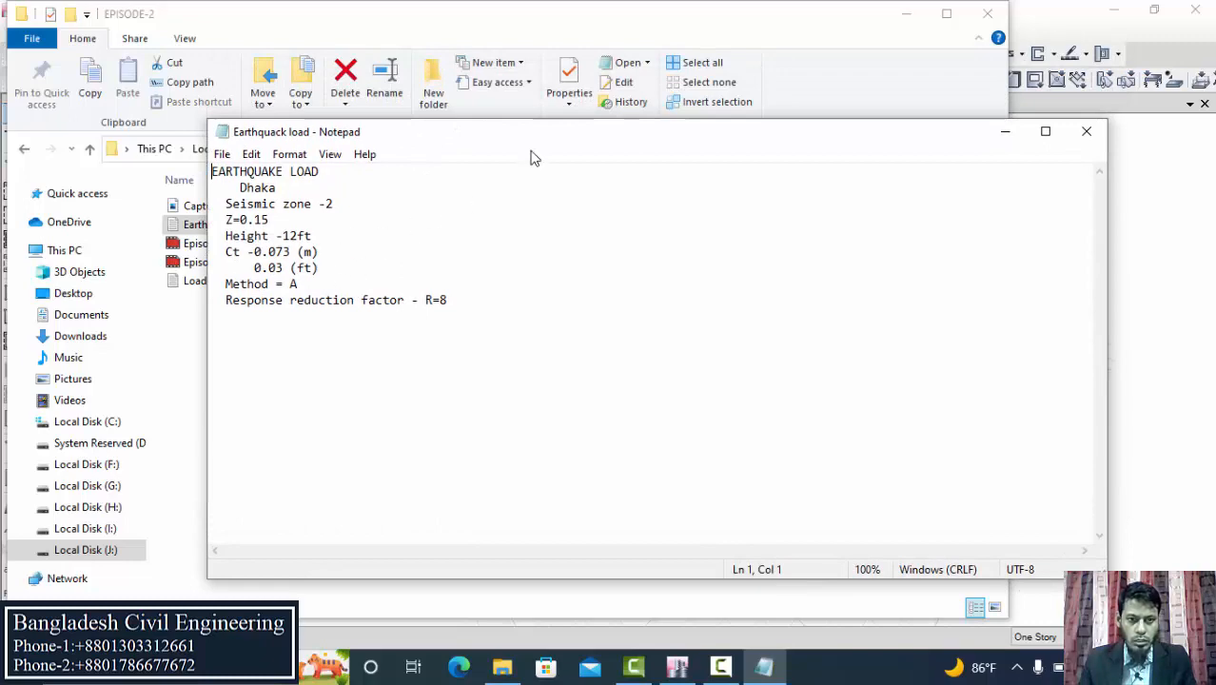
{"action": "left_click_drag", "start_coordinate": [514, 149], "coordinate": [569, 108]}
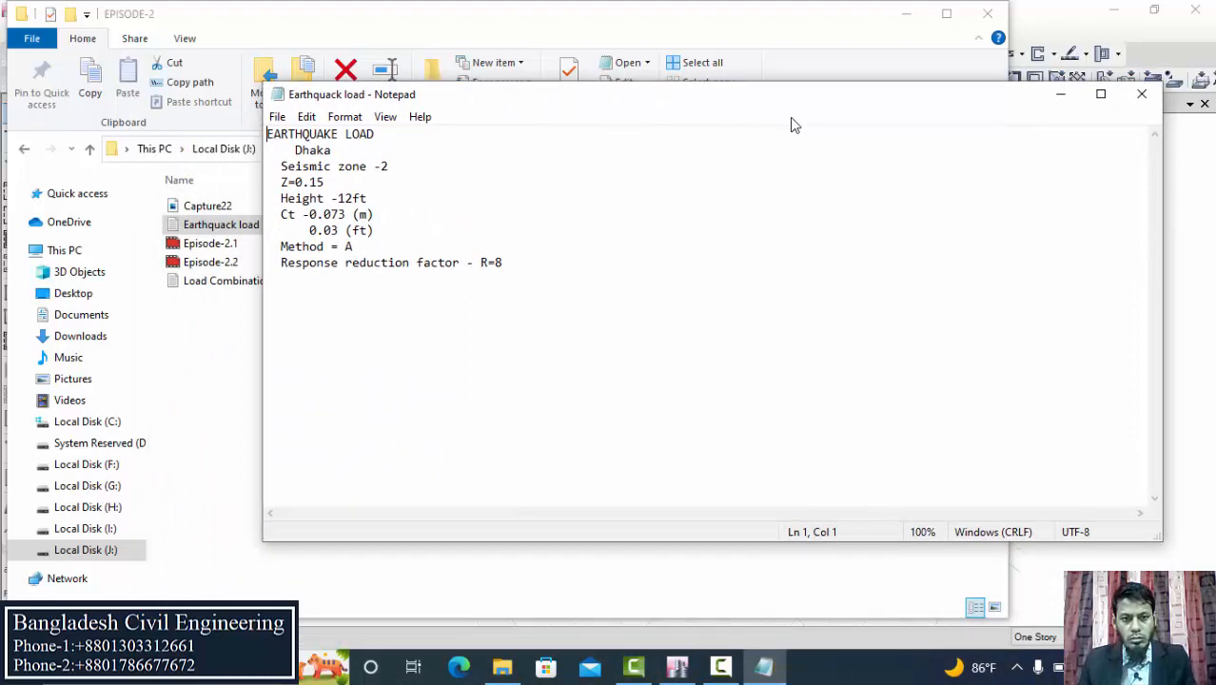
{"action": "left_click", "coordinate": [1063, 95]}
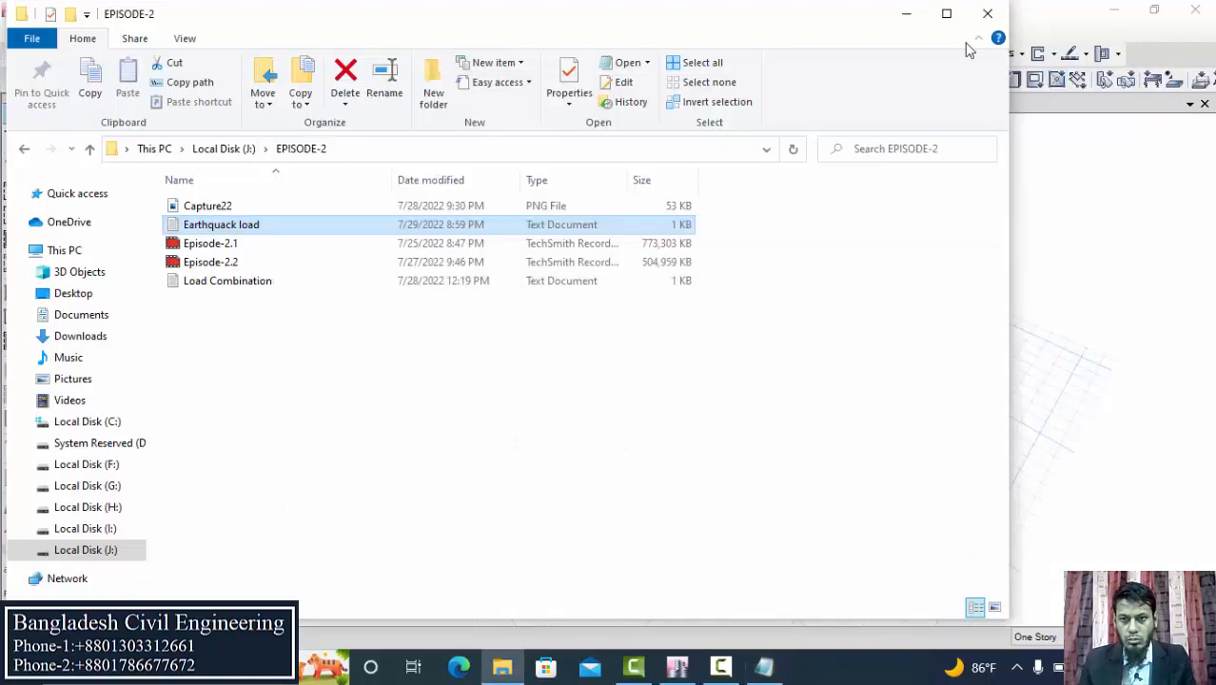
- Open the seismic zoning map image s2.JPG from the BNBC load folder on Local Disk (J:)
{"action": "left_click", "coordinate": [908, 14]}
{"action": "left_click", "coordinate": [1113, 10]}
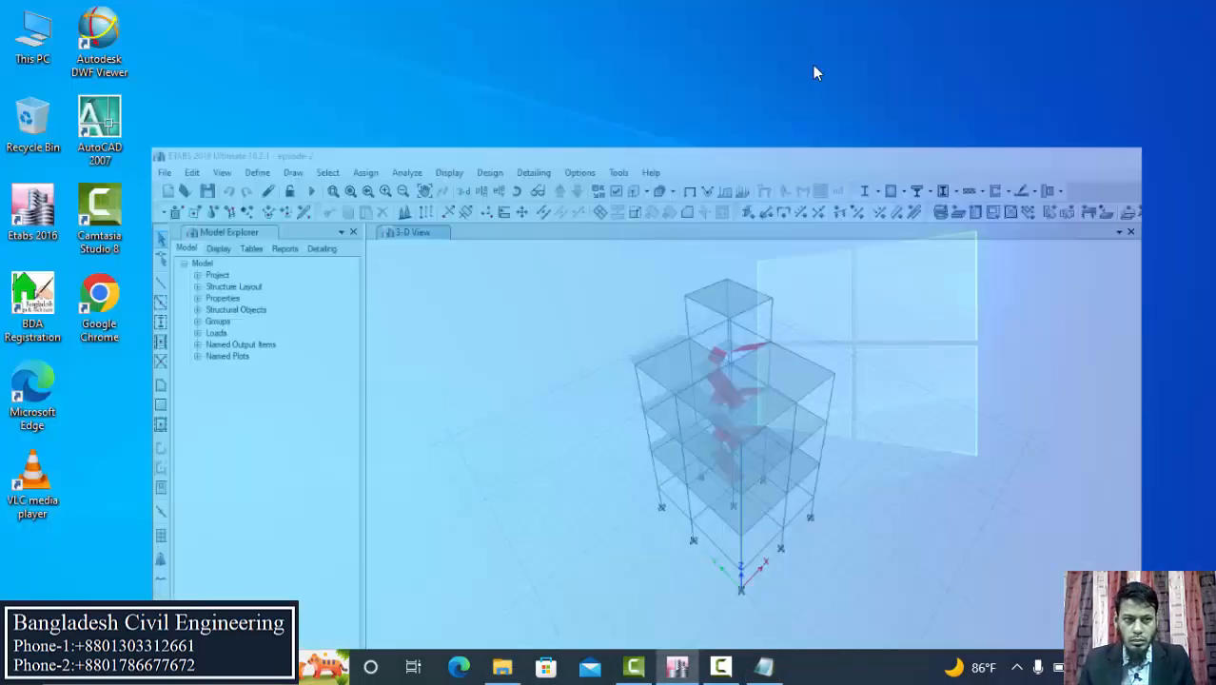
{"action": "double_click", "coordinate": [15, 21]}
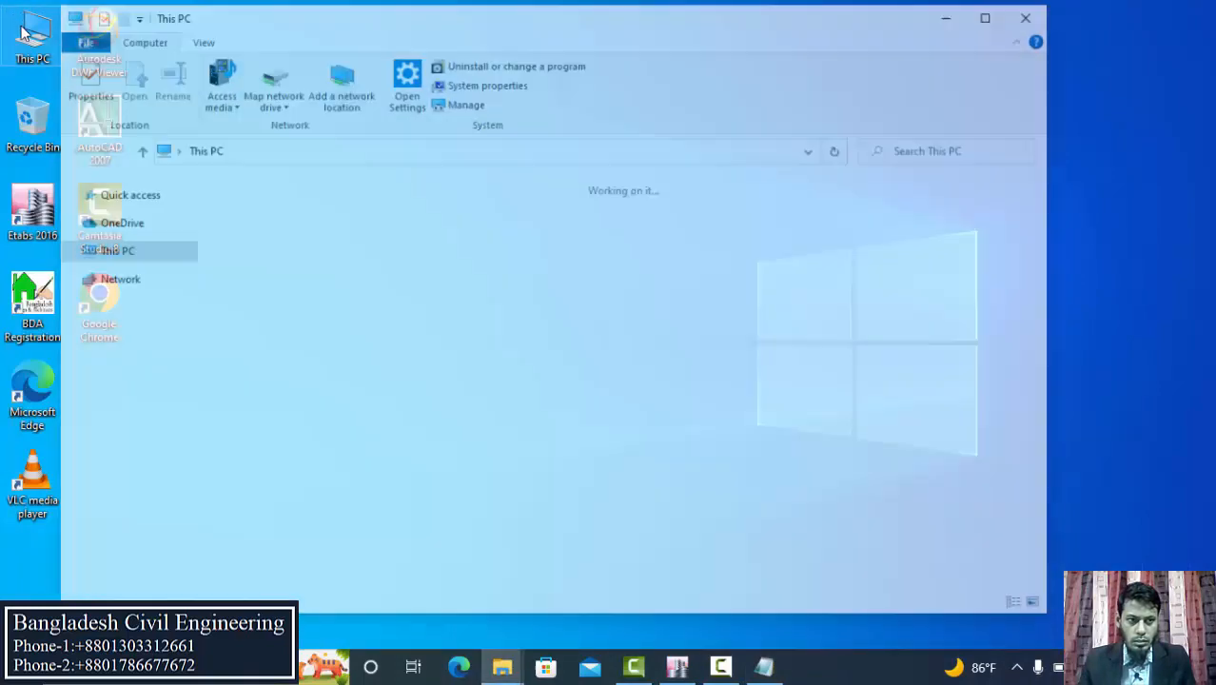
{"action": "double_click", "coordinate": [379, 494]}
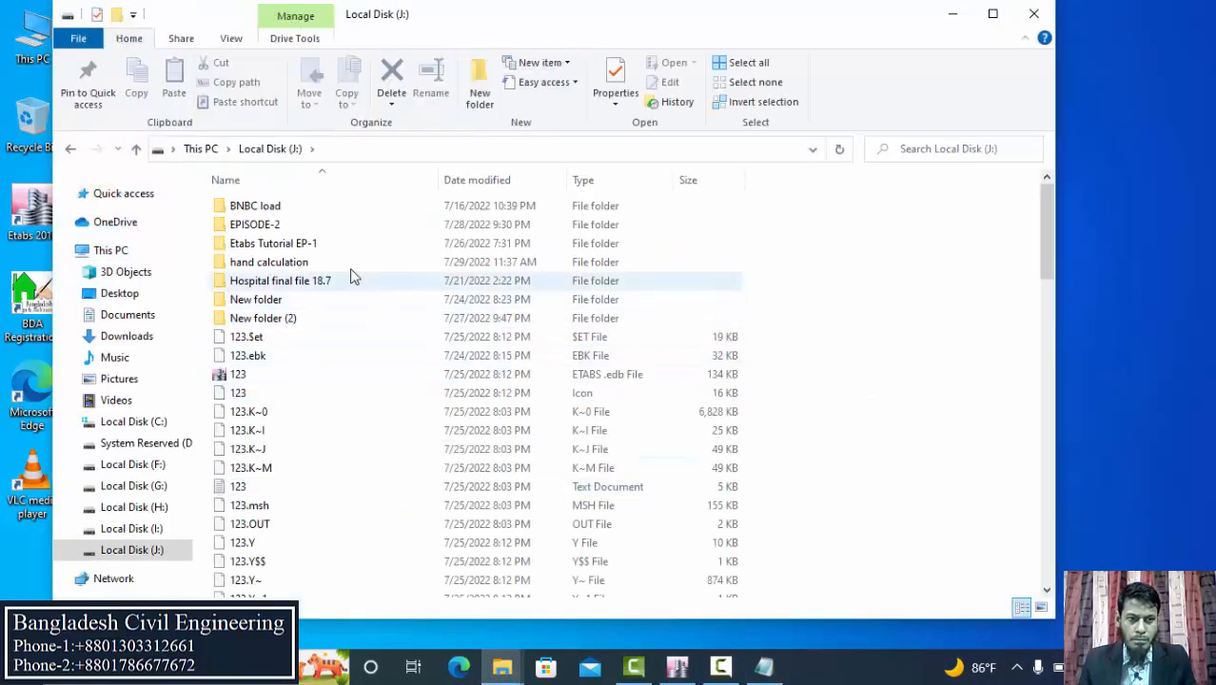
{"action": "double_click", "coordinate": [290, 209]}
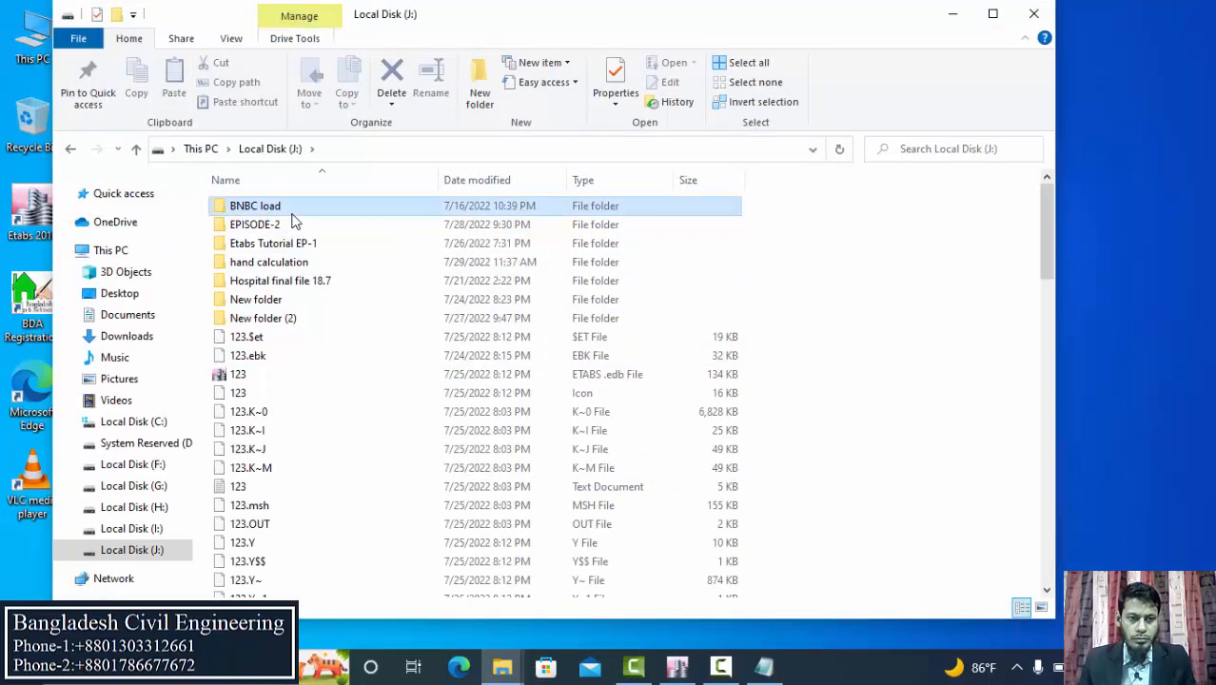
{"action": "double_click", "coordinate": [244, 344]}
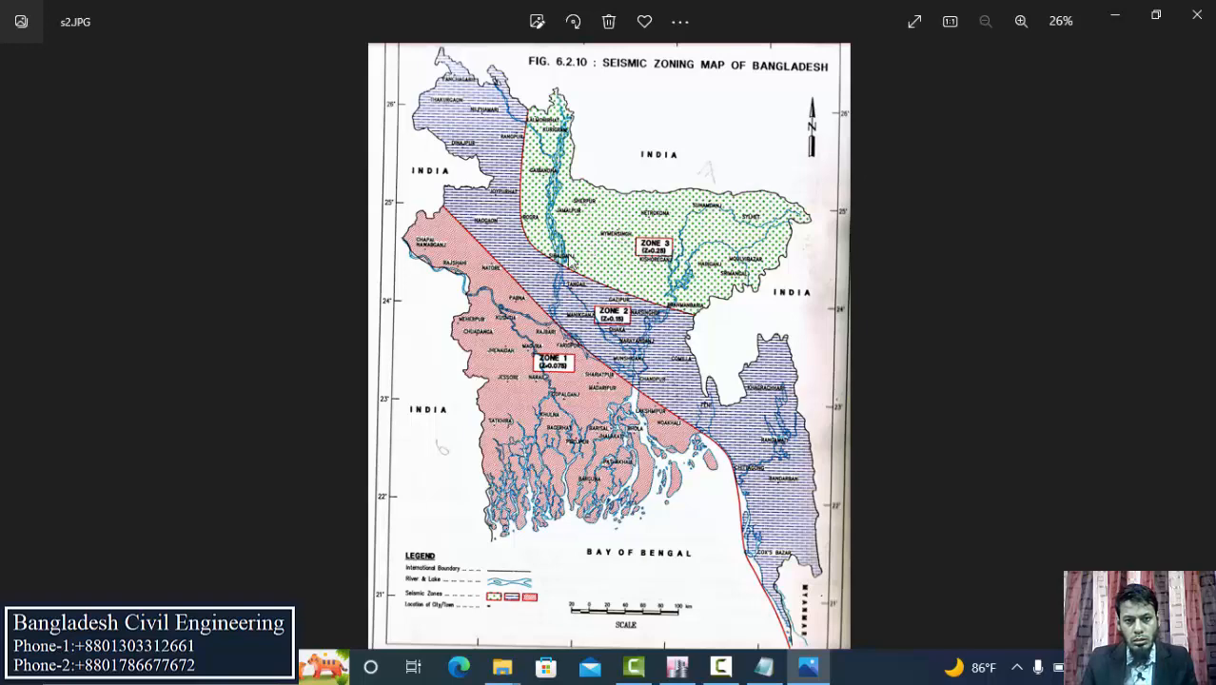
- Examine the seismic zone boundaries and zone coefficients on the Bangladesh map, especially around Dhaka, and put the reference windows away
{"action": "scroll", "coordinate": [598, 249], "scroll_direction": "up", "scroll_amount": 1}
{"action": "scroll", "coordinate": [571, 261], "scroll_direction": "down", "scroll_amount": 1}
{"action": "scroll", "coordinate": [559, 234], "scroll_direction": "up", "scroll_amount": 3}
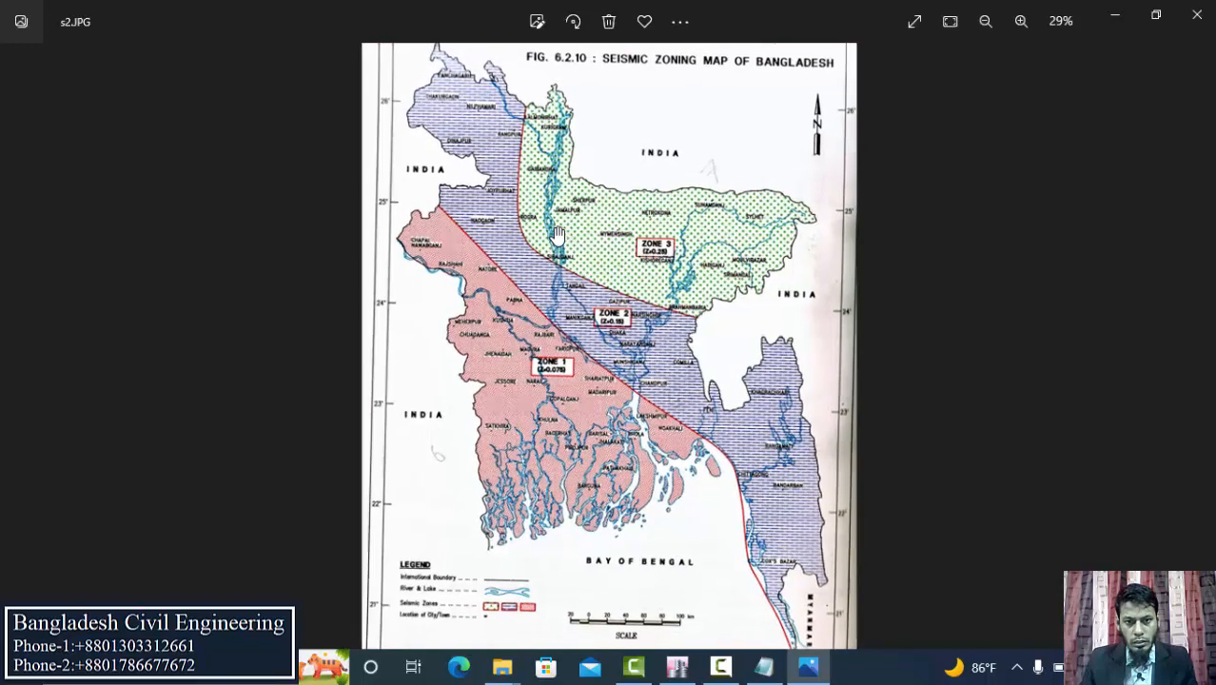
{"action": "scroll", "coordinate": [767, 249], "scroll_direction": "down", "scroll_amount": 3}
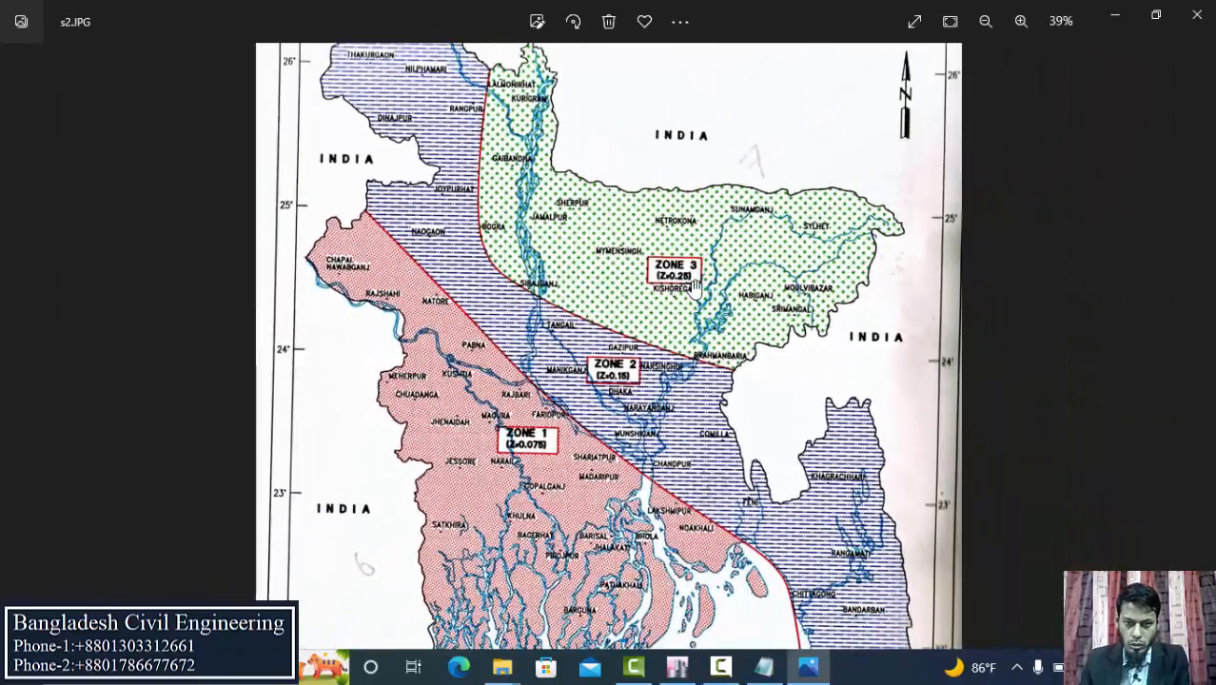
{"action": "scroll", "coordinate": [533, 455], "scroll_direction": "up", "scroll_amount": 2}
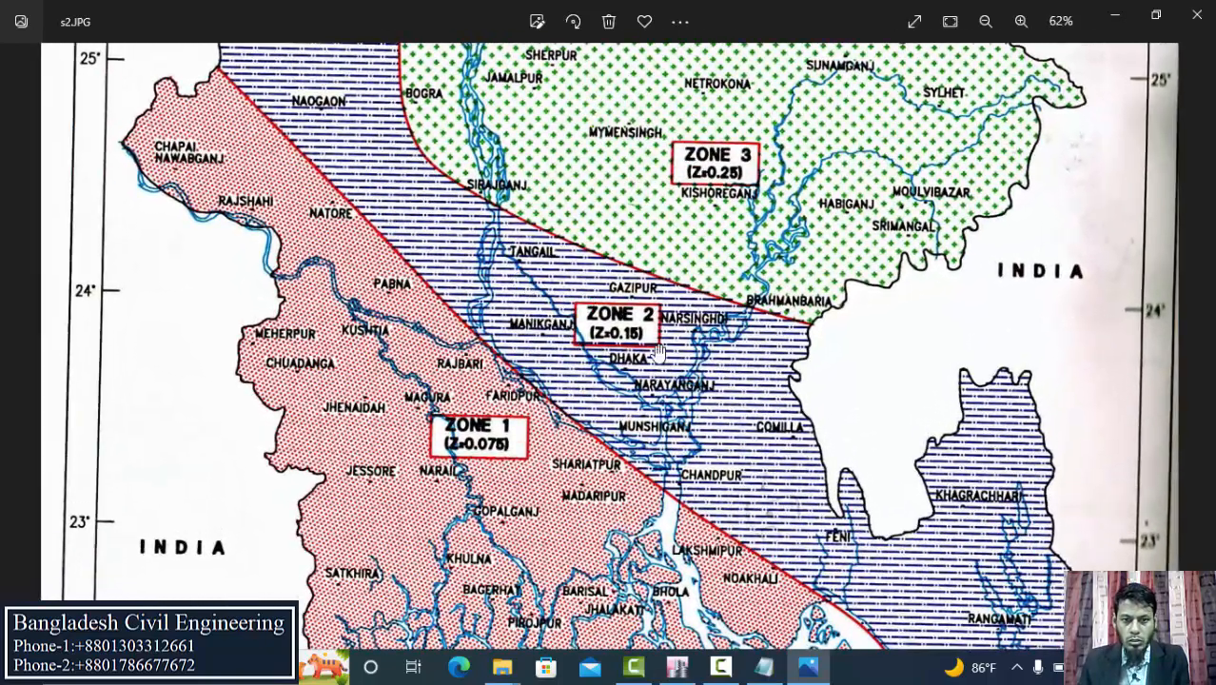
{"action": "scroll", "coordinate": [661, 344], "scroll_direction": "up", "scroll_amount": 1}
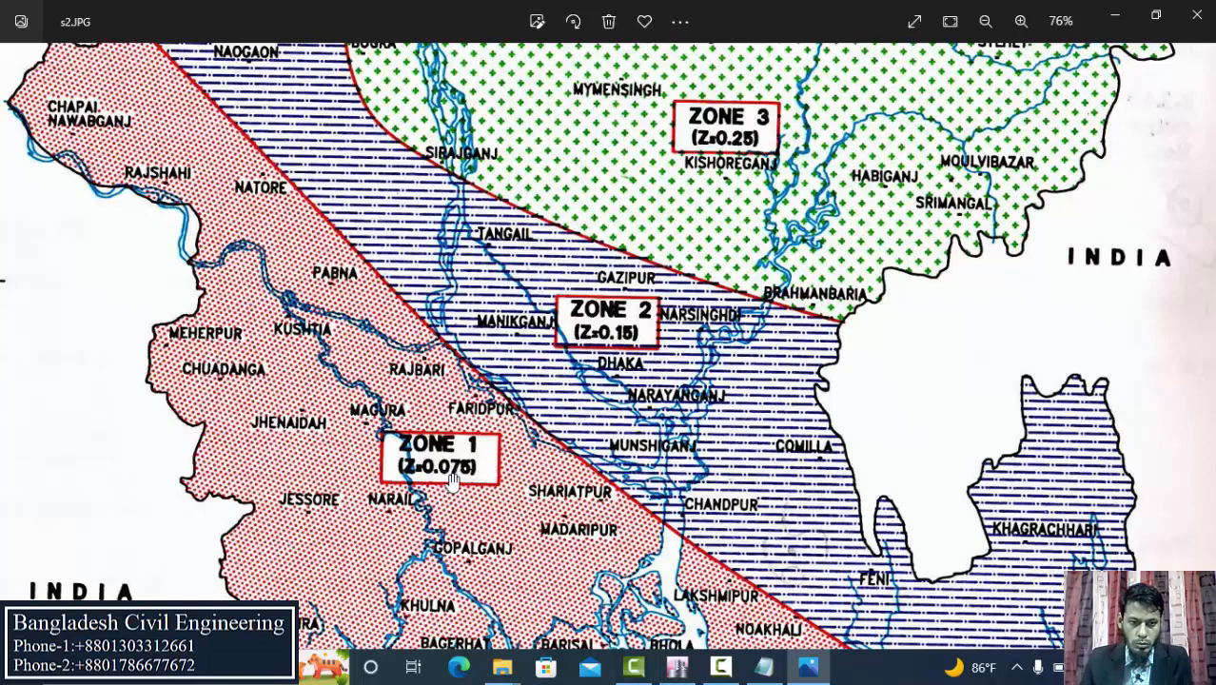
{"action": "scroll", "coordinate": [740, 147], "scroll_direction": "up", "scroll_amount": 3}
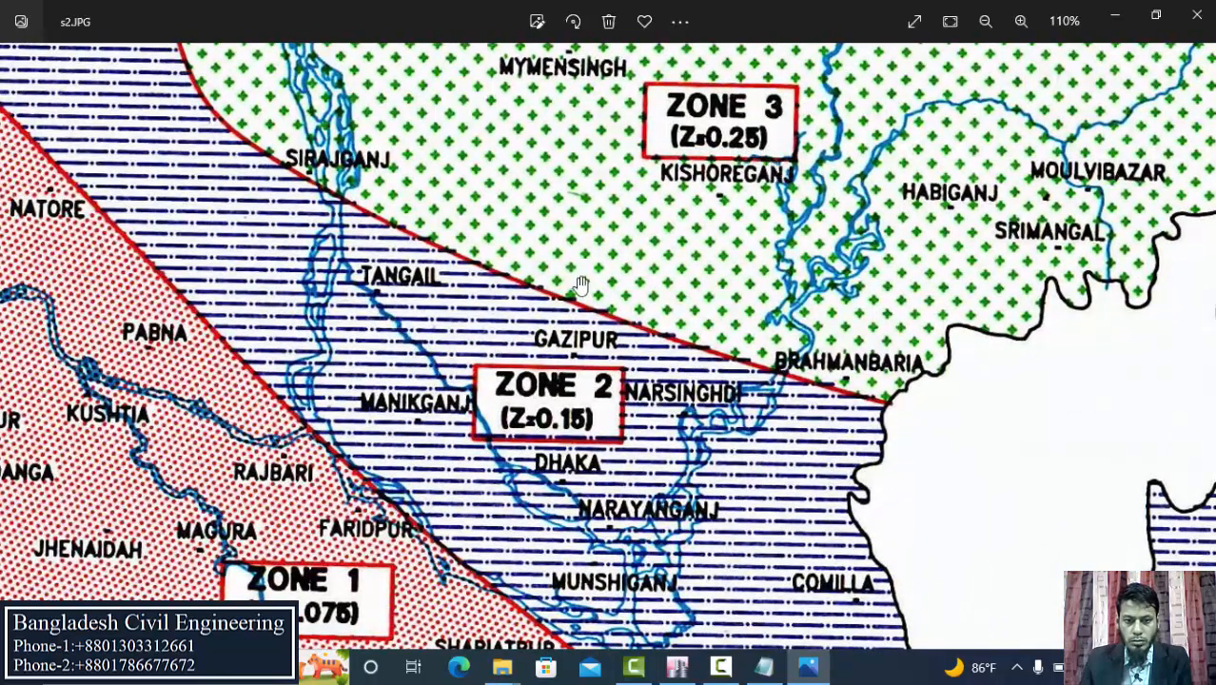
{"action": "scroll", "coordinate": [581, 286], "scroll_direction": "down", "scroll_amount": 5}
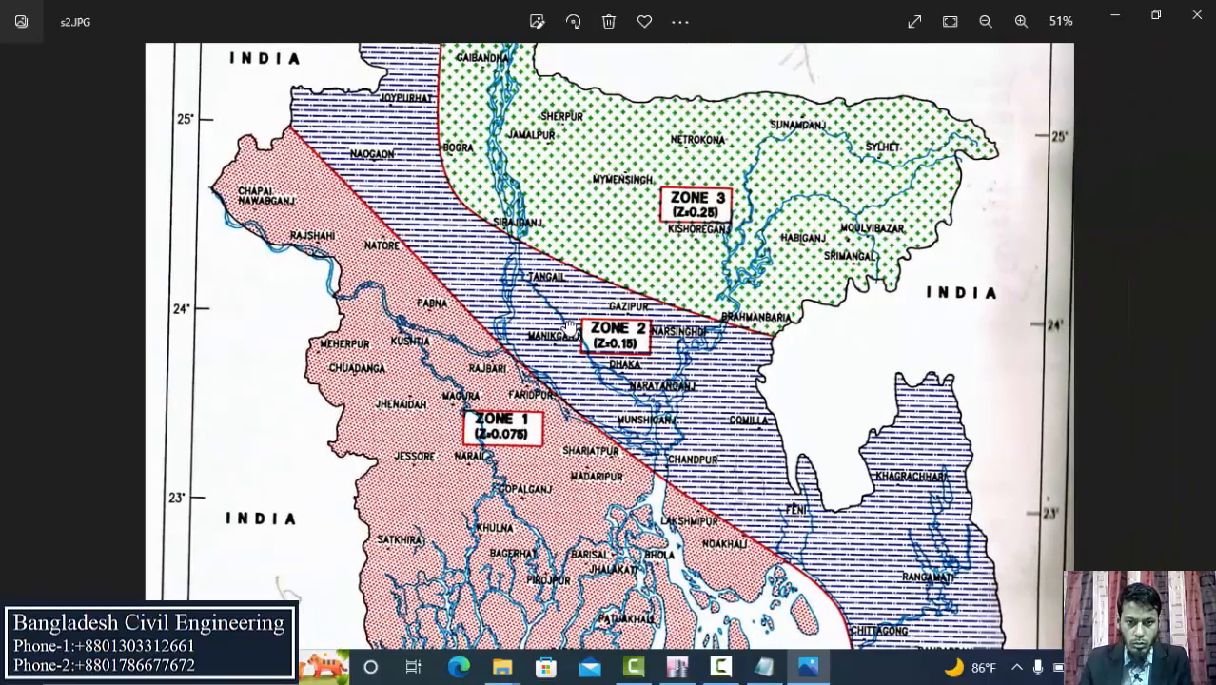
{"action": "scroll", "coordinate": [569, 329], "scroll_direction": "up", "scroll_amount": 4}
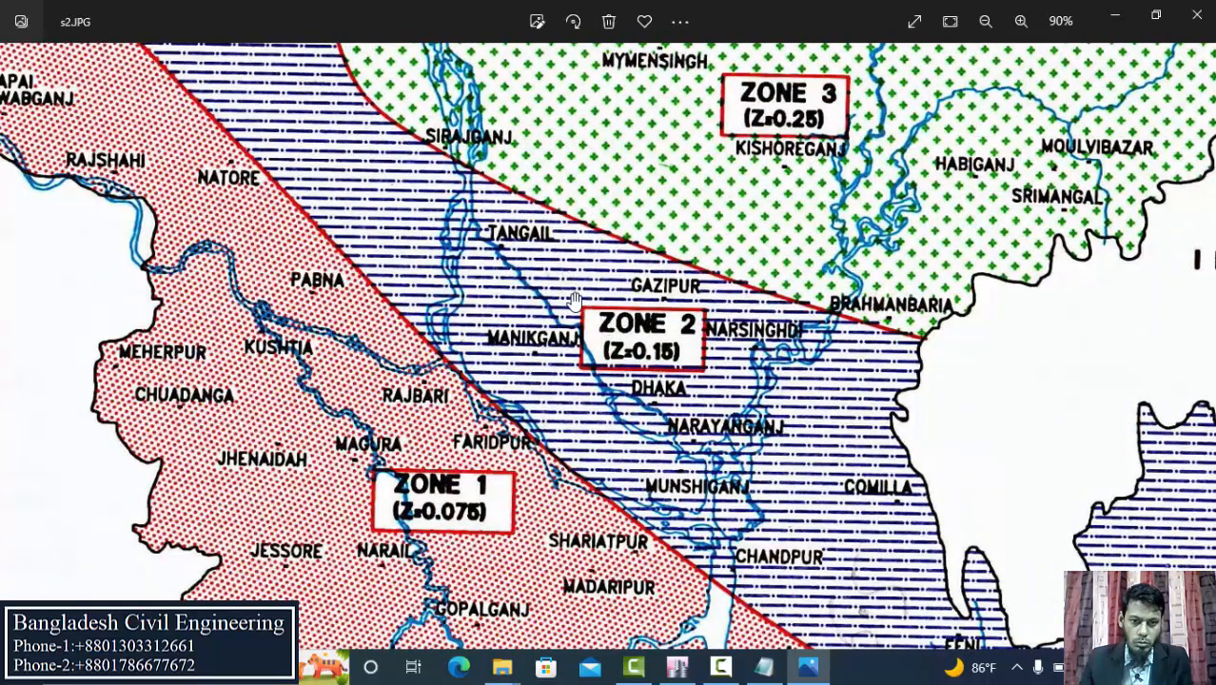
{"action": "left_click_drag", "start_coordinate": [573, 301], "coordinate": [608, 343]}
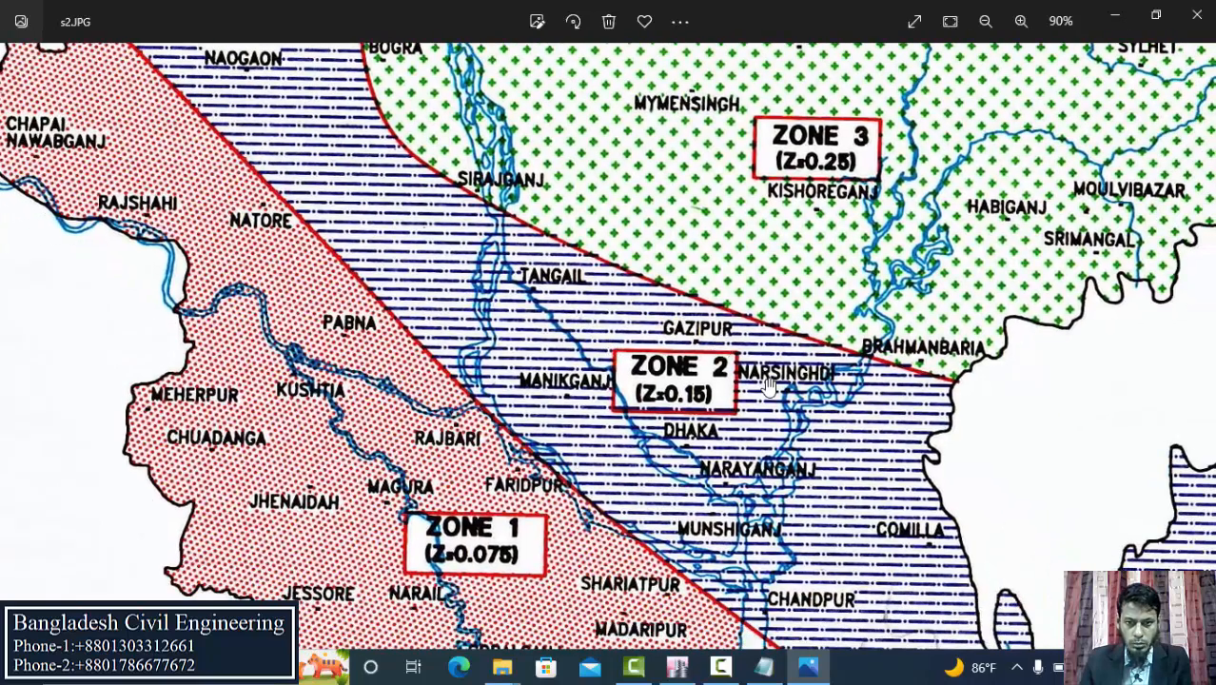
{"action": "left_click_drag", "start_coordinate": [769, 385], "coordinate": [714, 342]}
{"action": "left_click_drag", "start_coordinate": [704, 419], "coordinate": [725, 371]}
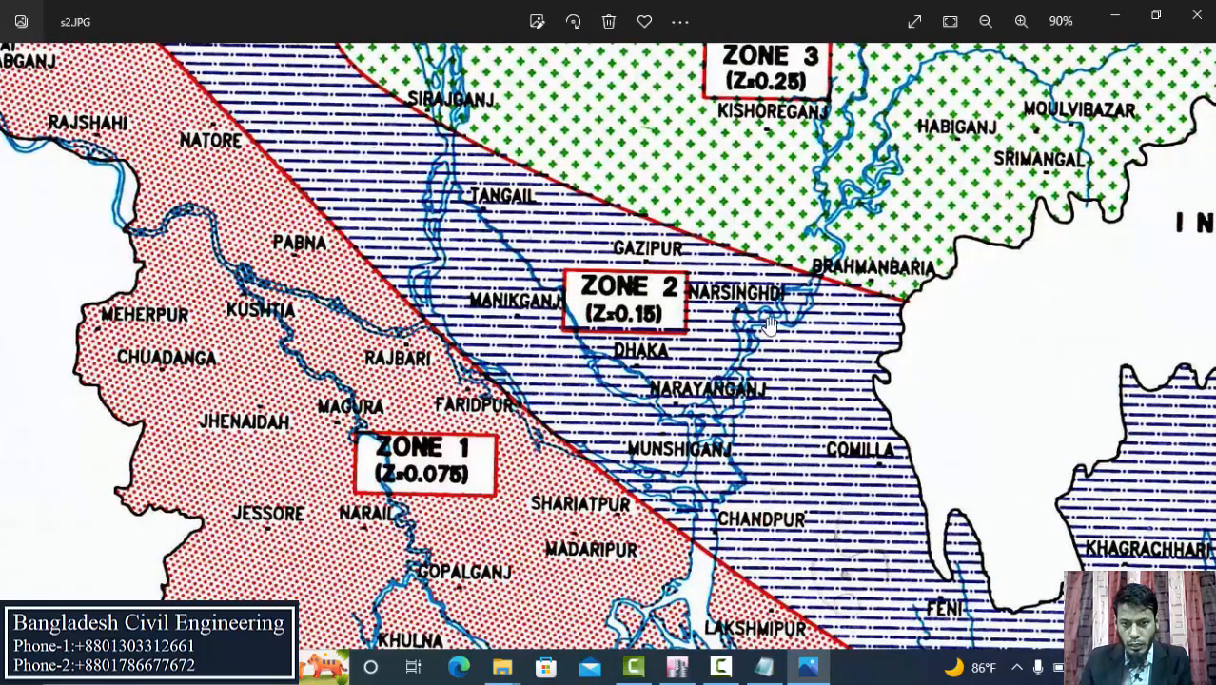
{"action": "left_click_drag", "start_coordinate": [702, 358], "coordinate": [699, 354]}
{"action": "scroll", "coordinate": [700, 354], "scroll_direction": "down", "scroll_amount": 4}
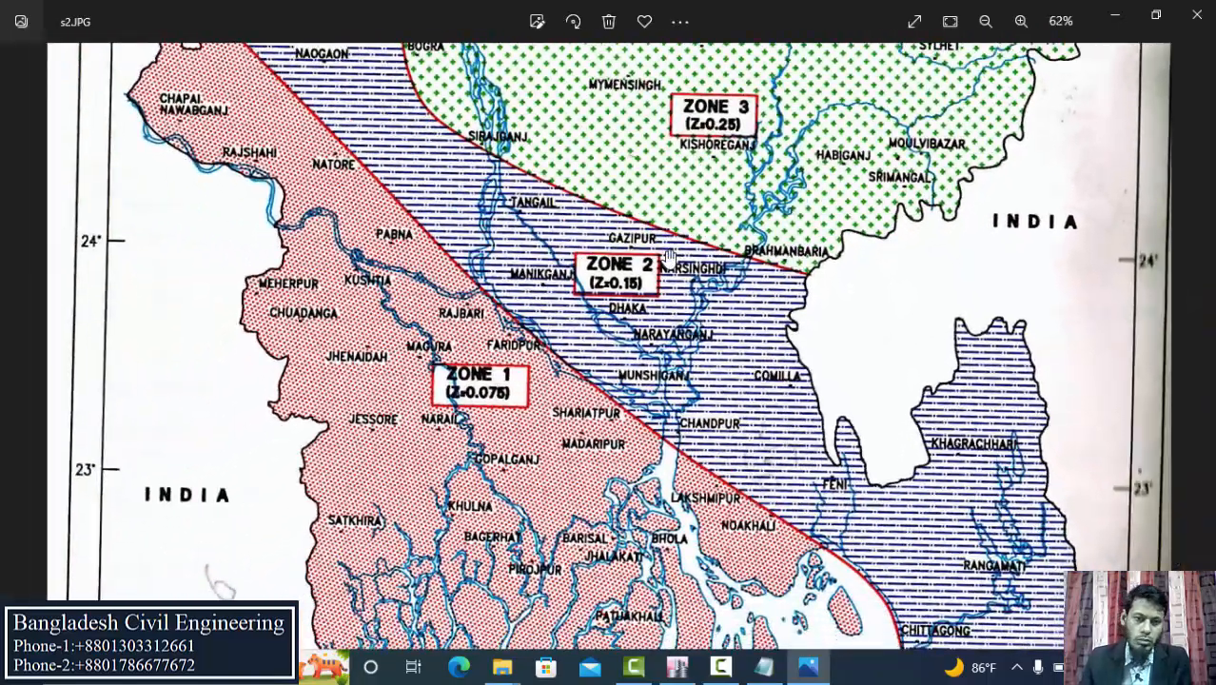
{"action": "scroll", "coordinate": [634, 265], "scroll_direction": "up", "scroll_amount": 3}
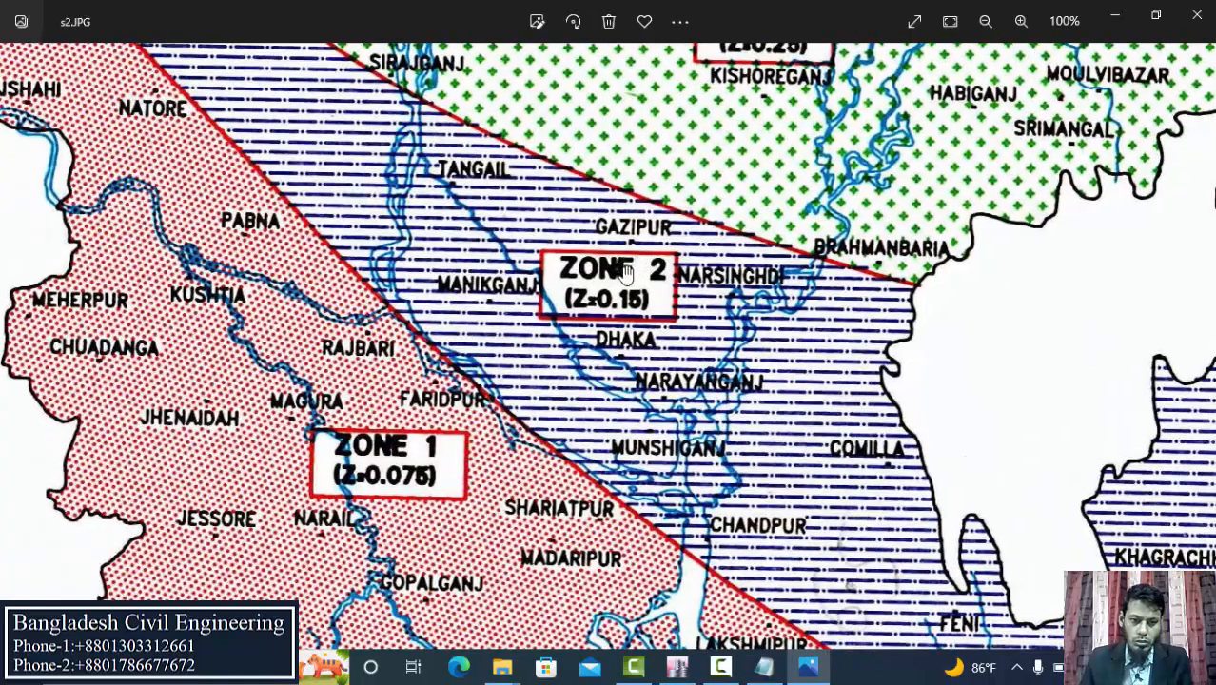
{"action": "scroll", "coordinate": [786, 419], "scroll_direction": "down", "scroll_amount": 2}
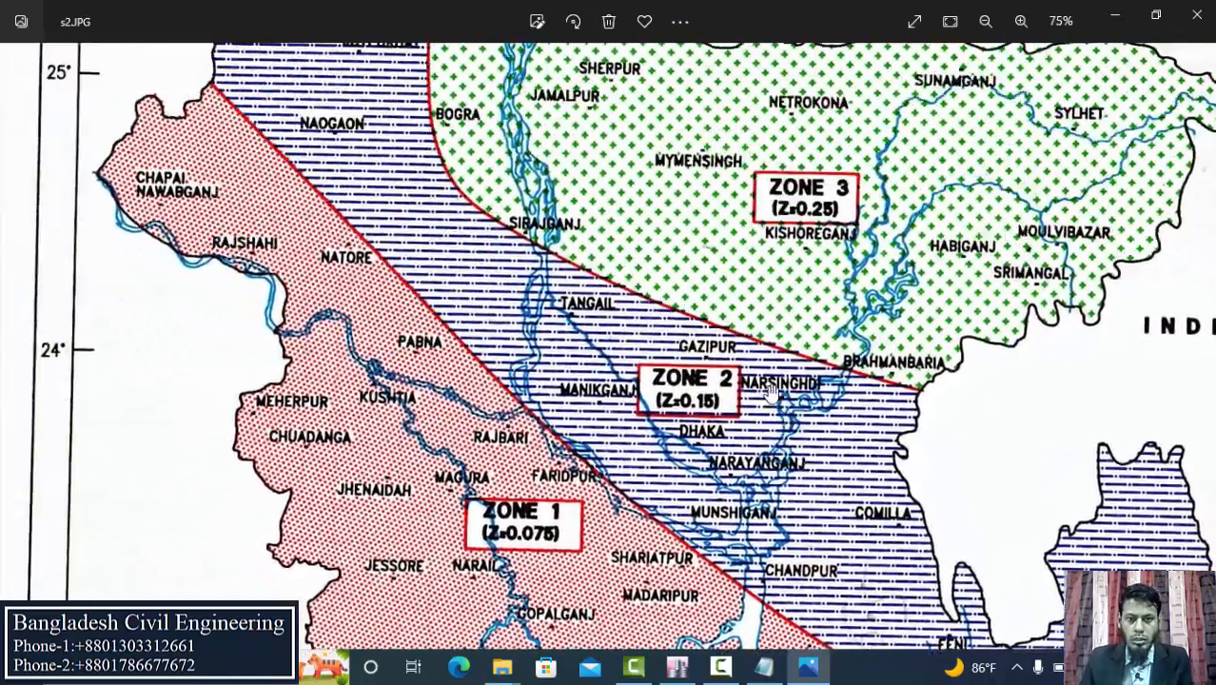
{"action": "scroll", "coordinate": [767, 394], "scroll_direction": "down", "scroll_amount": 2}
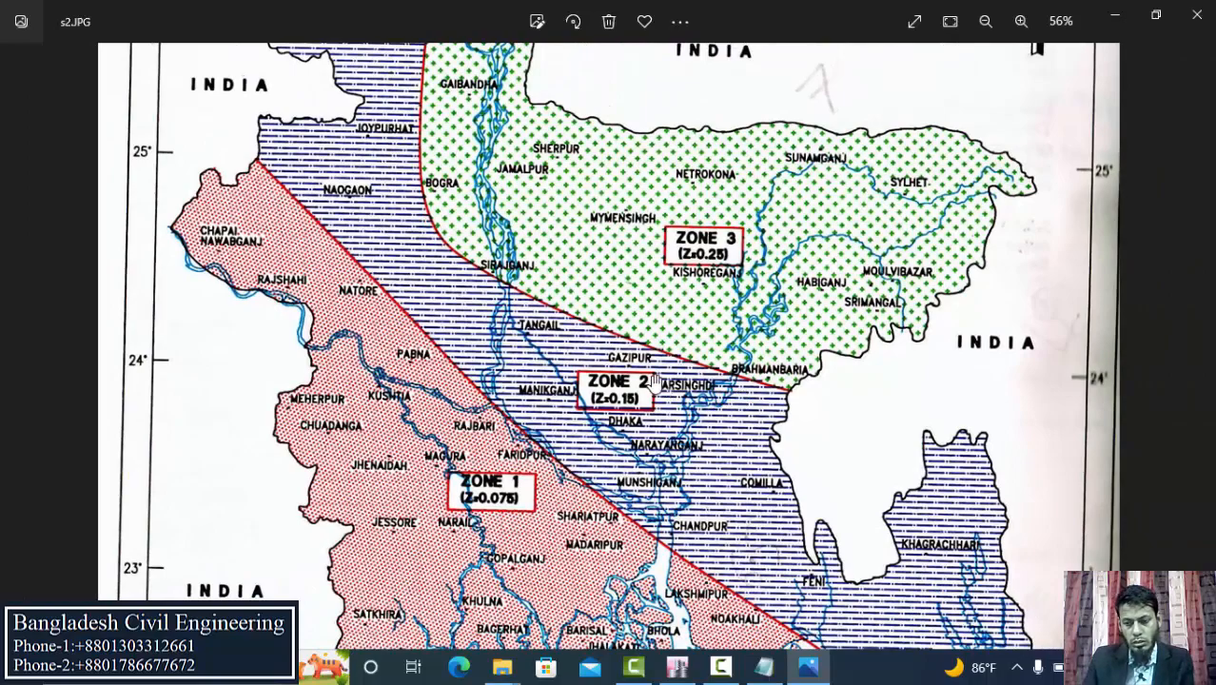
{"action": "scroll", "coordinate": [628, 381], "scroll_direction": "down", "scroll_amount": 1}
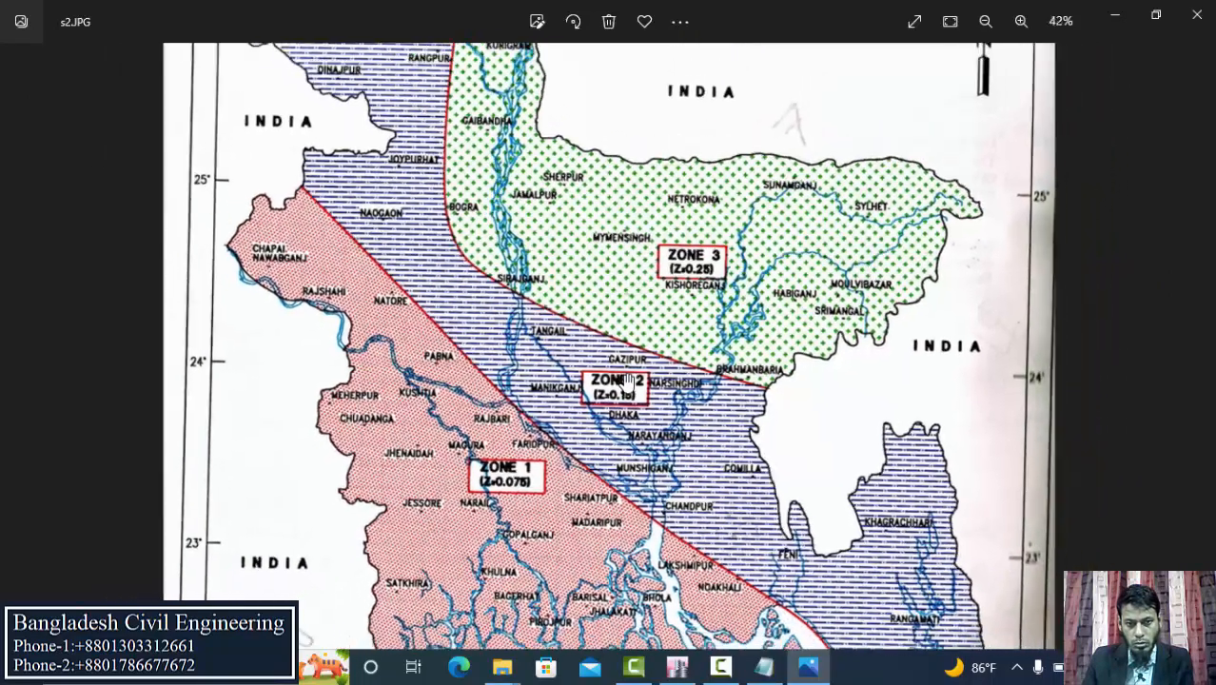
{"action": "scroll", "coordinate": [628, 381], "scroll_direction": "up", "scroll_amount": 2}
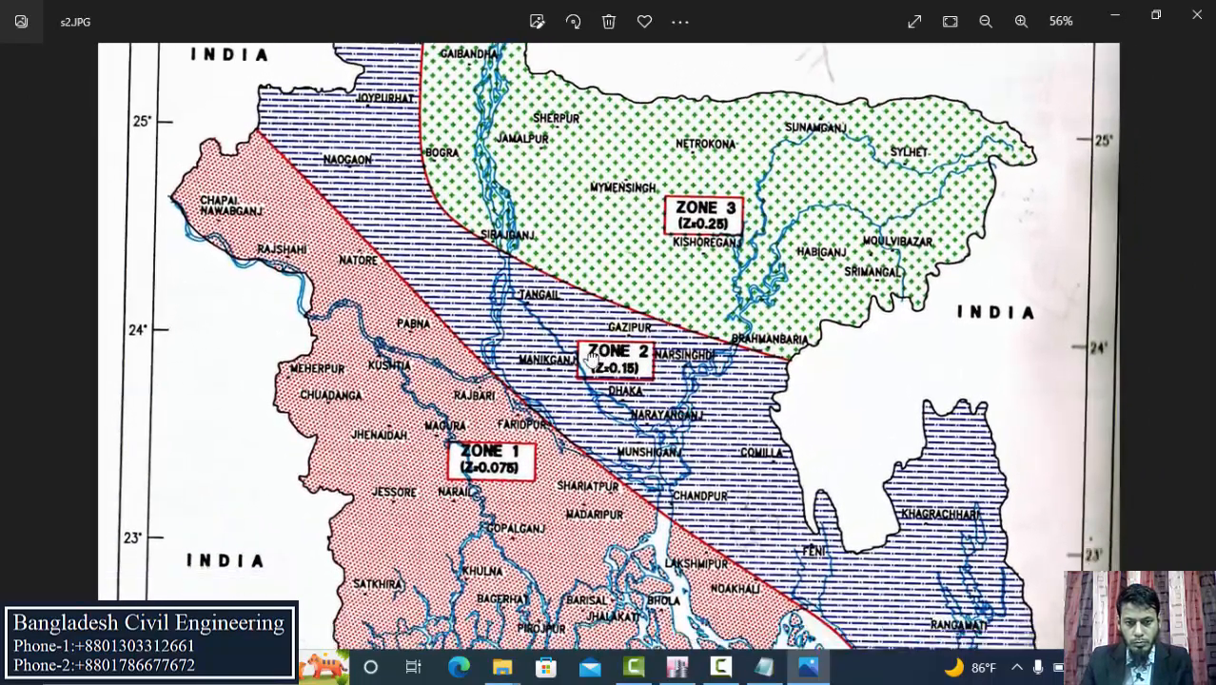
{"action": "scroll", "coordinate": [591, 365], "scroll_direction": "down", "scroll_amount": 1}
{"action": "left_click", "coordinate": [1115, 15]}
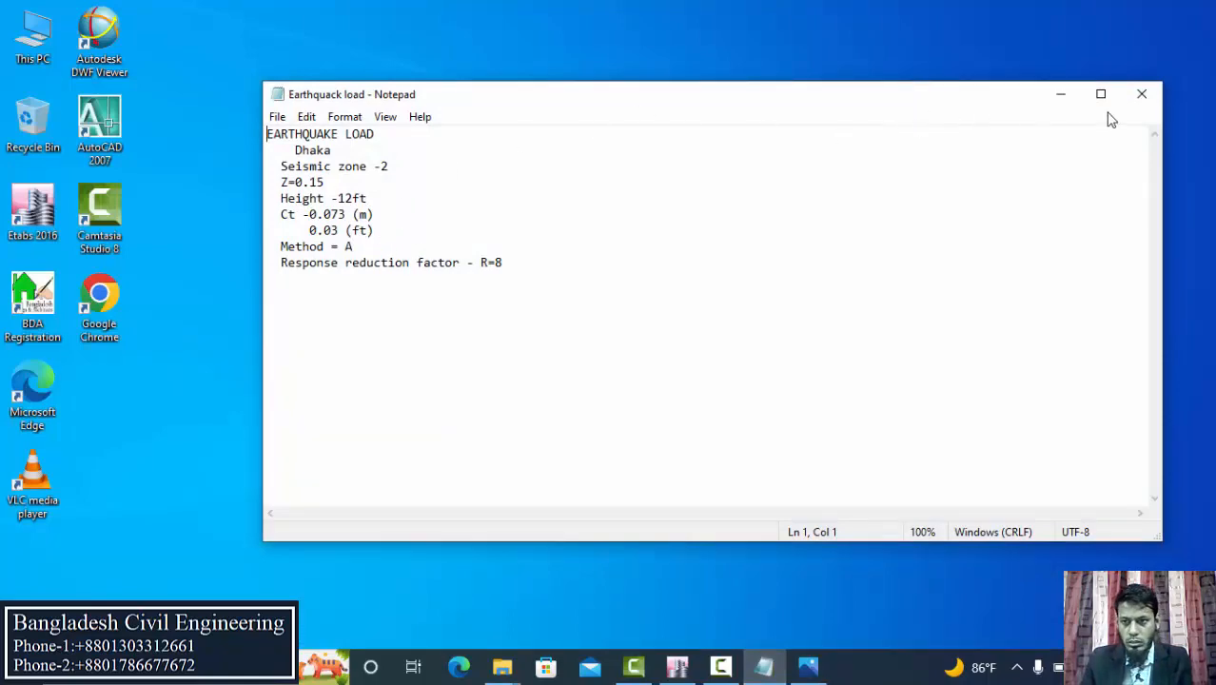
{"action": "left_click", "coordinate": [1061, 94]}
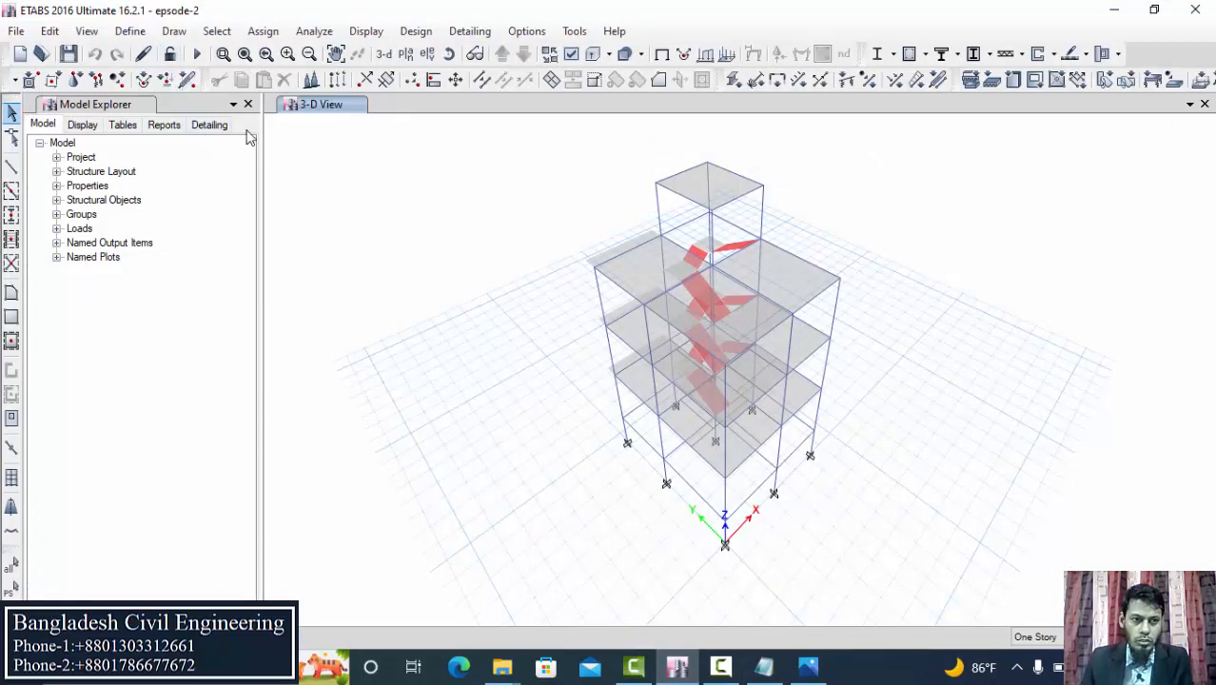
- Add a load pattern named EQX of type Seismic with self-weight multiplier 0 and auto lateral load UBC 94
{"action": "left_click", "coordinate": [130, 32]}
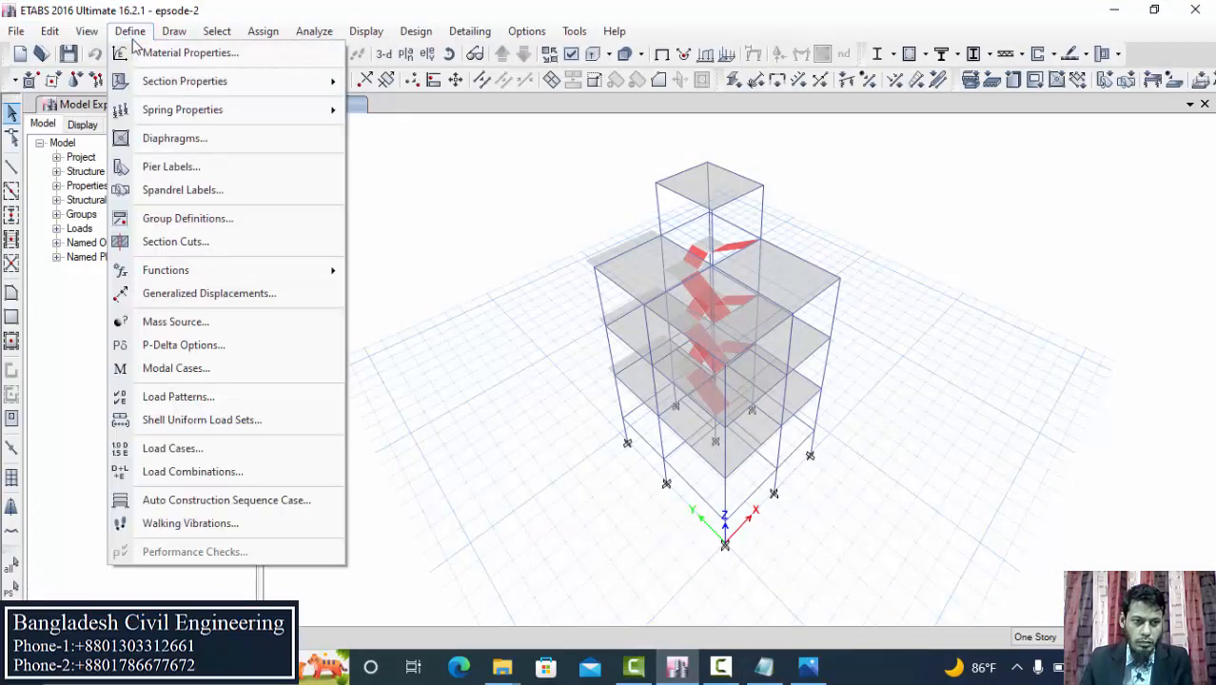
{"action": "left_click", "coordinate": [190, 397]}
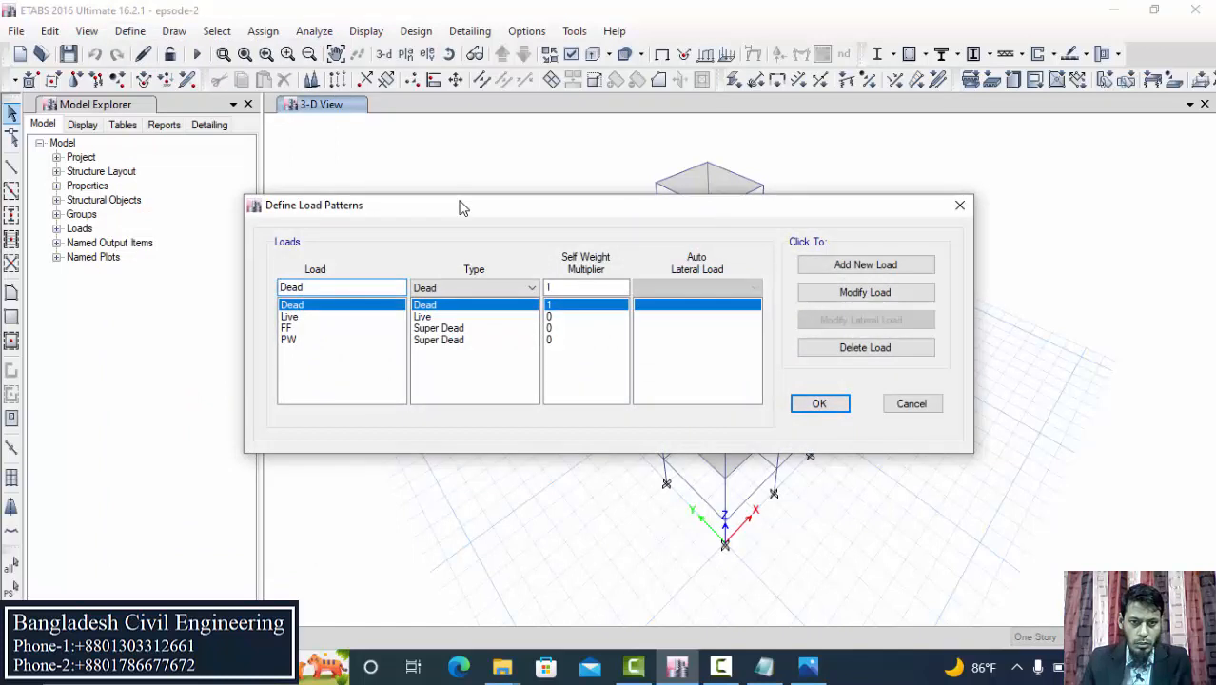
{"action": "left_click_drag", "start_coordinate": [462, 207], "coordinate": [524, 177]}
{"action": "left_click_drag", "start_coordinate": [384, 257], "coordinate": [259, 276]}
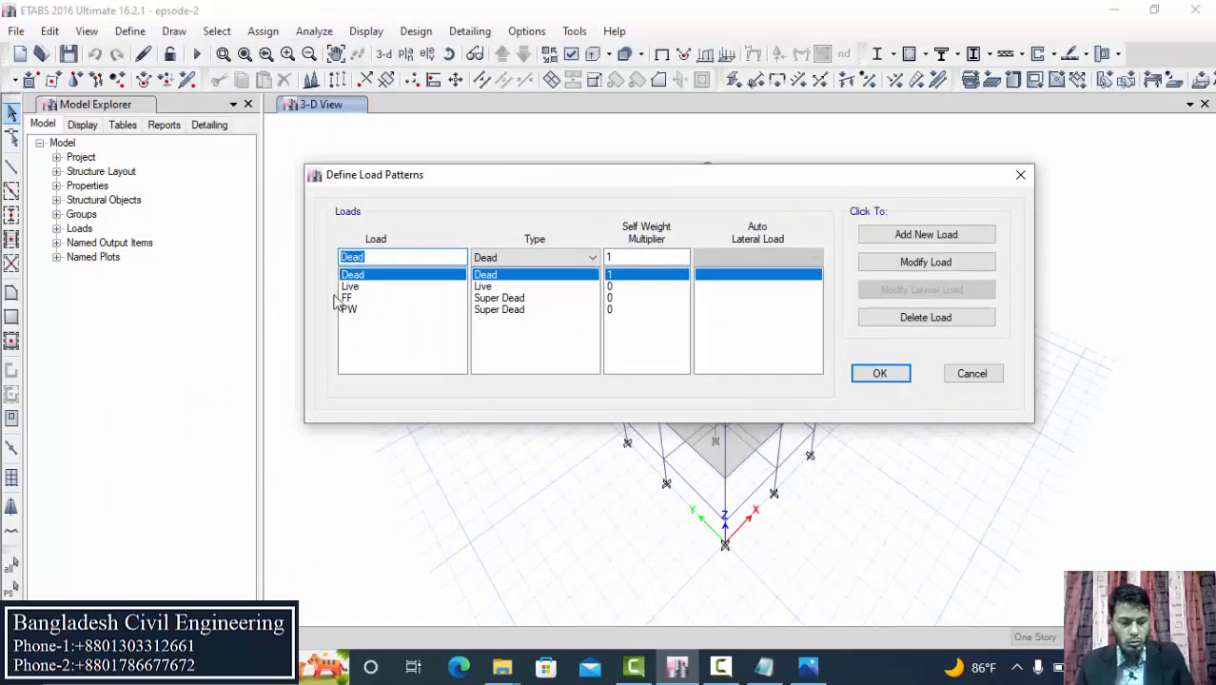
{"action": "type", "text": "EQX"}
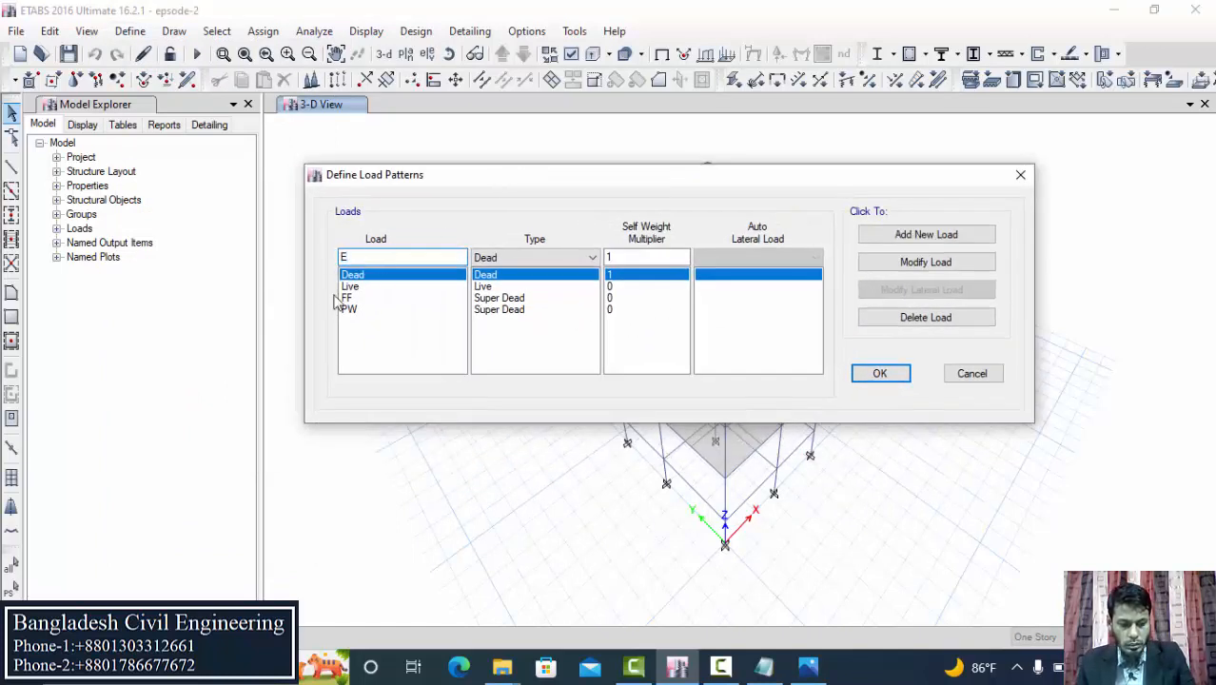
{"action": "left_click", "coordinate": [569, 261]}
{"action": "left_click", "coordinate": [511, 344]}
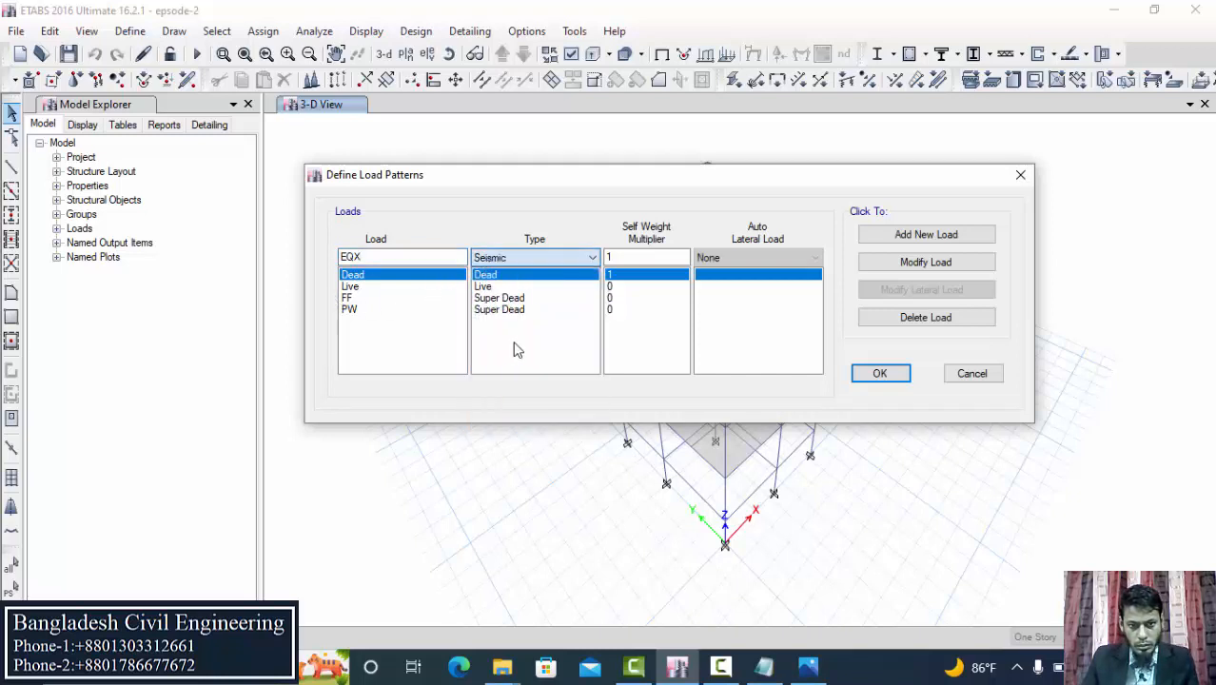
{"action": "left_click", "coordinate": [795, 258]}
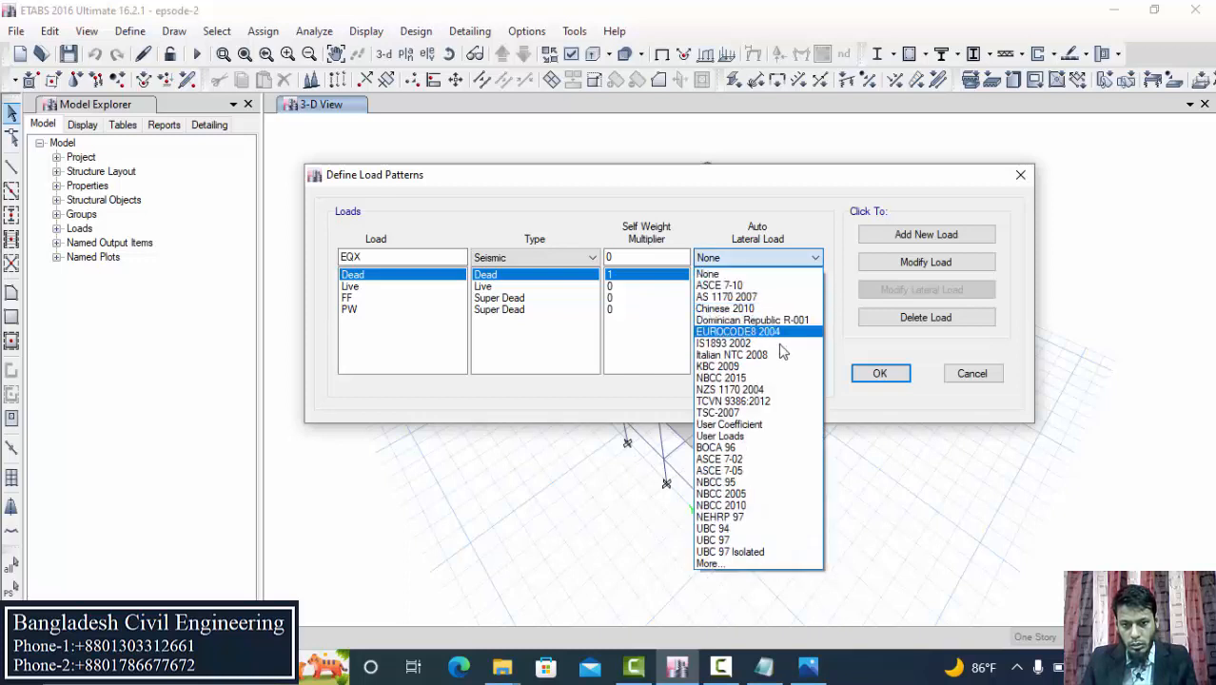
{"action": "left_click", "coordinate": [723, 529]}
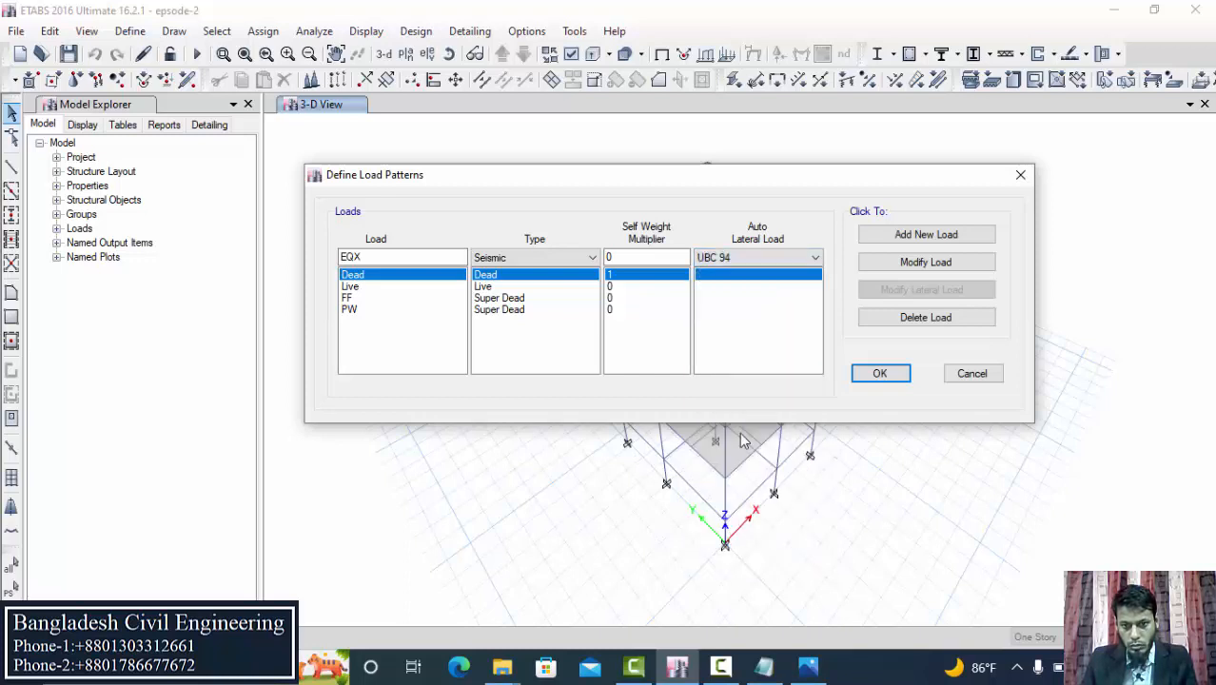
{"action": "left_click", "coordinate": [928, 236]}
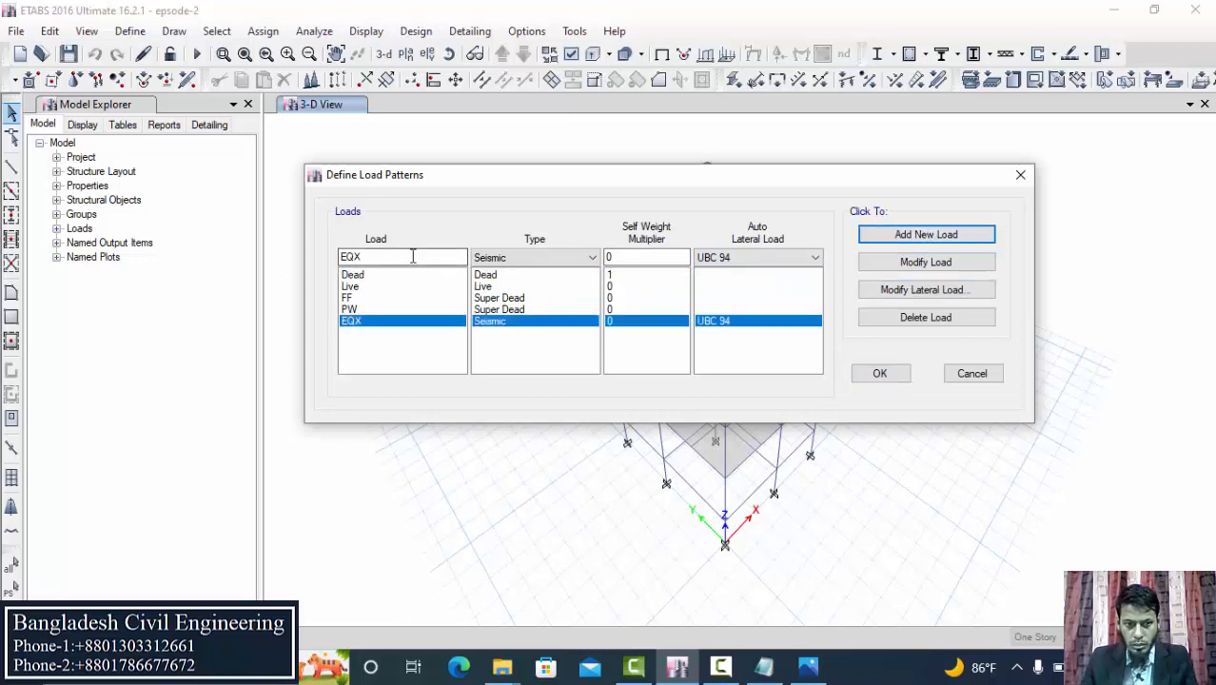
- Add a second load pattern named EQY of type Seismic with self-weight multiplier 0 and auto lateral load UBC 94
{"action": "left_click", "coordinate": [412, 257]}
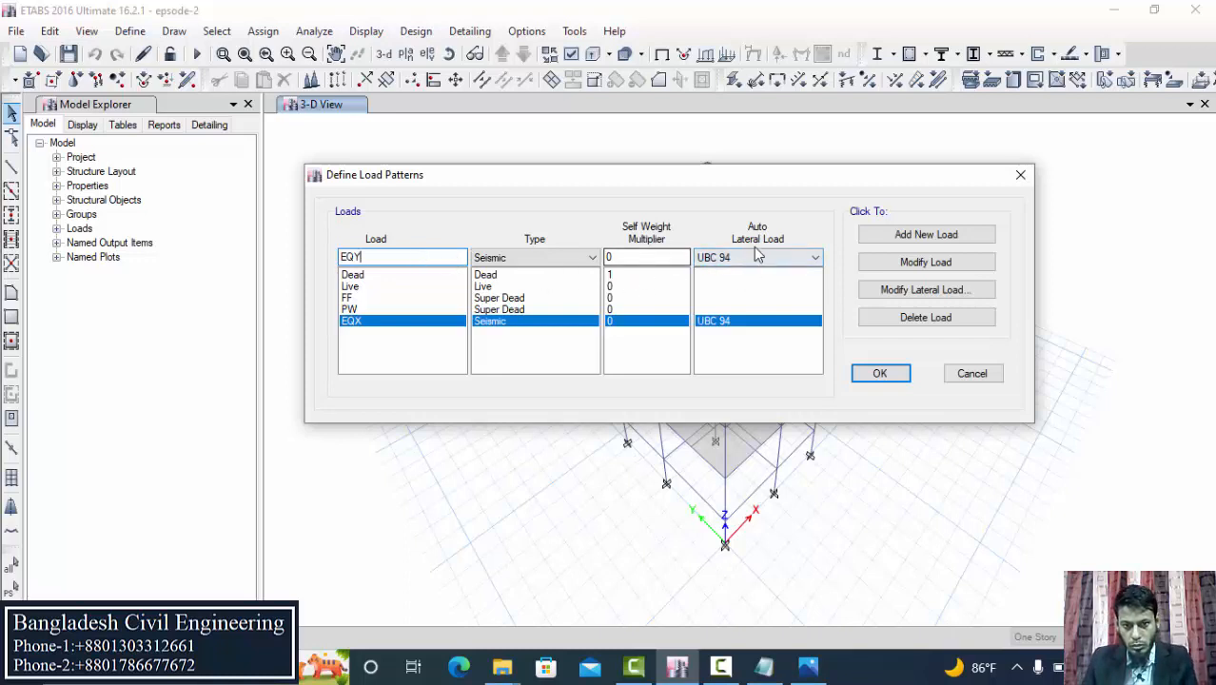
{"action": "left_click", "coordinate": [894, 238]}
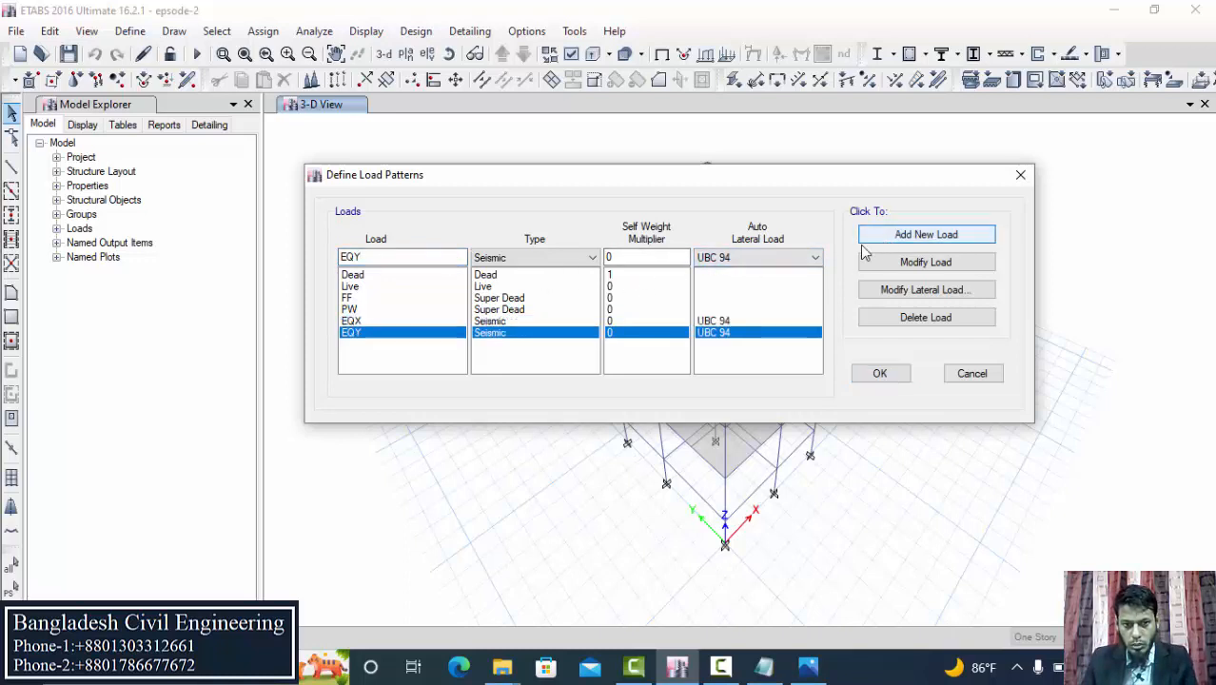
- Open the EQX lateral load settings and restrict its direction to X Dir only, without any eccentricity options
{"action": "left_click", "coordinate": [400, 322]}
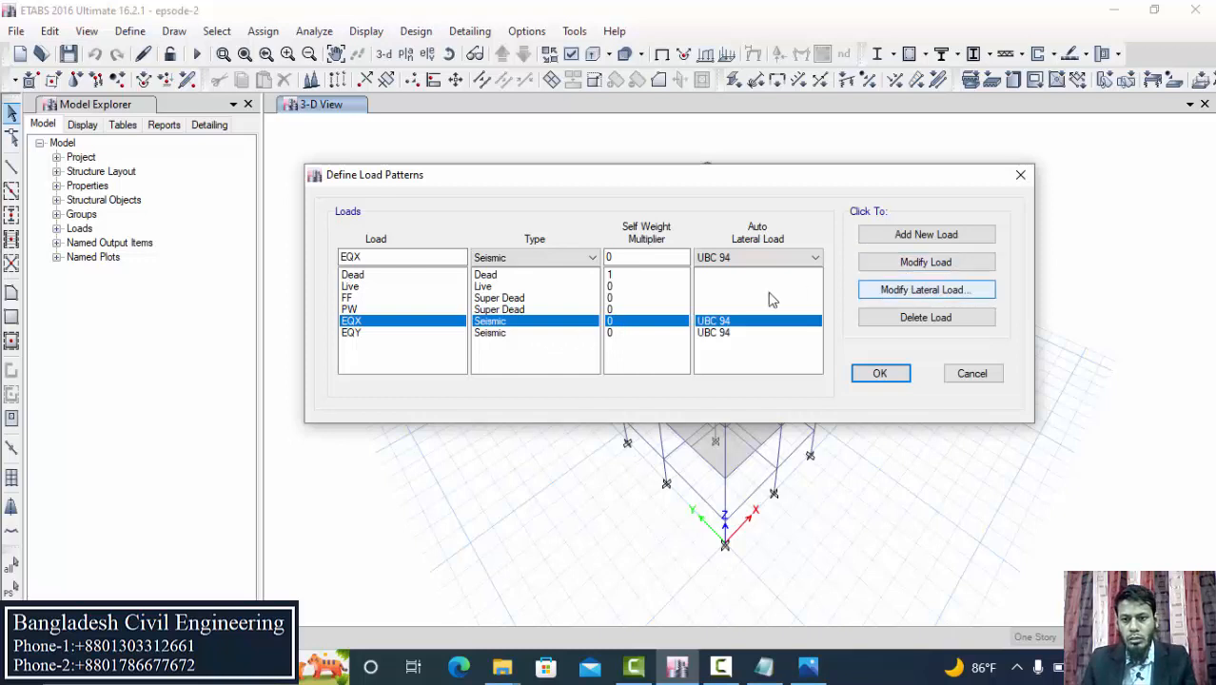
{"action": "left_click", "coordinate": [952, 294]}
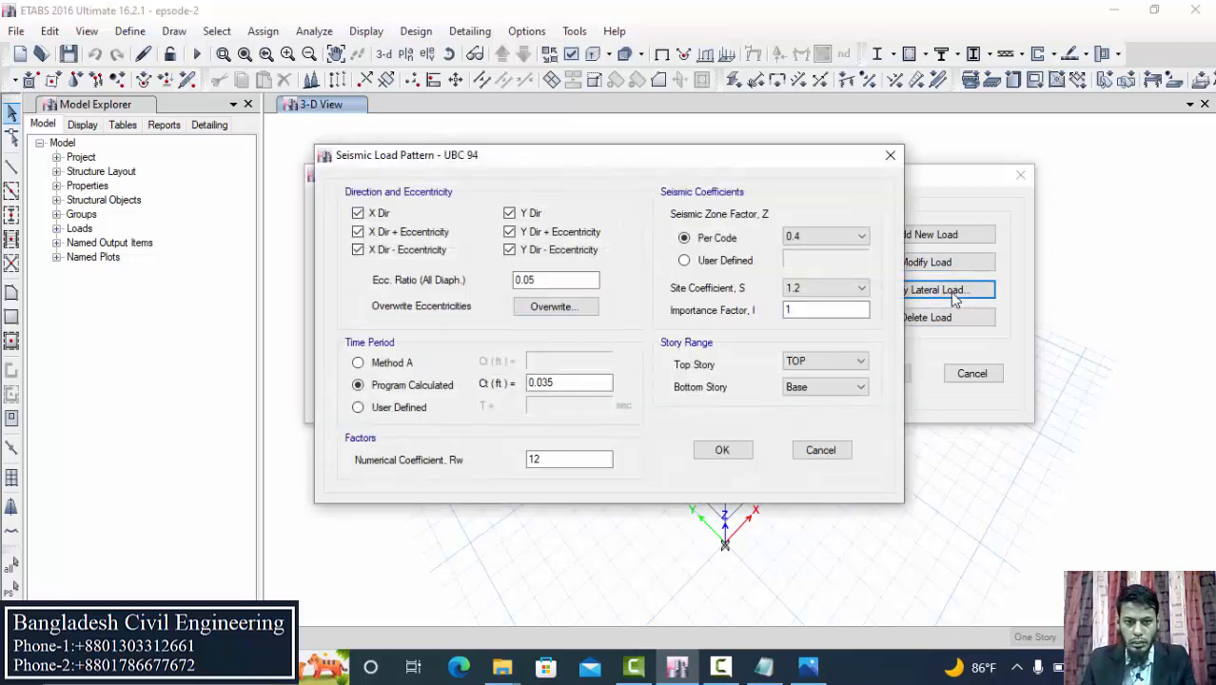
{"action": "left_click_drag", "start_coordinate": [730, 161], "coordinate": [787, 97]}
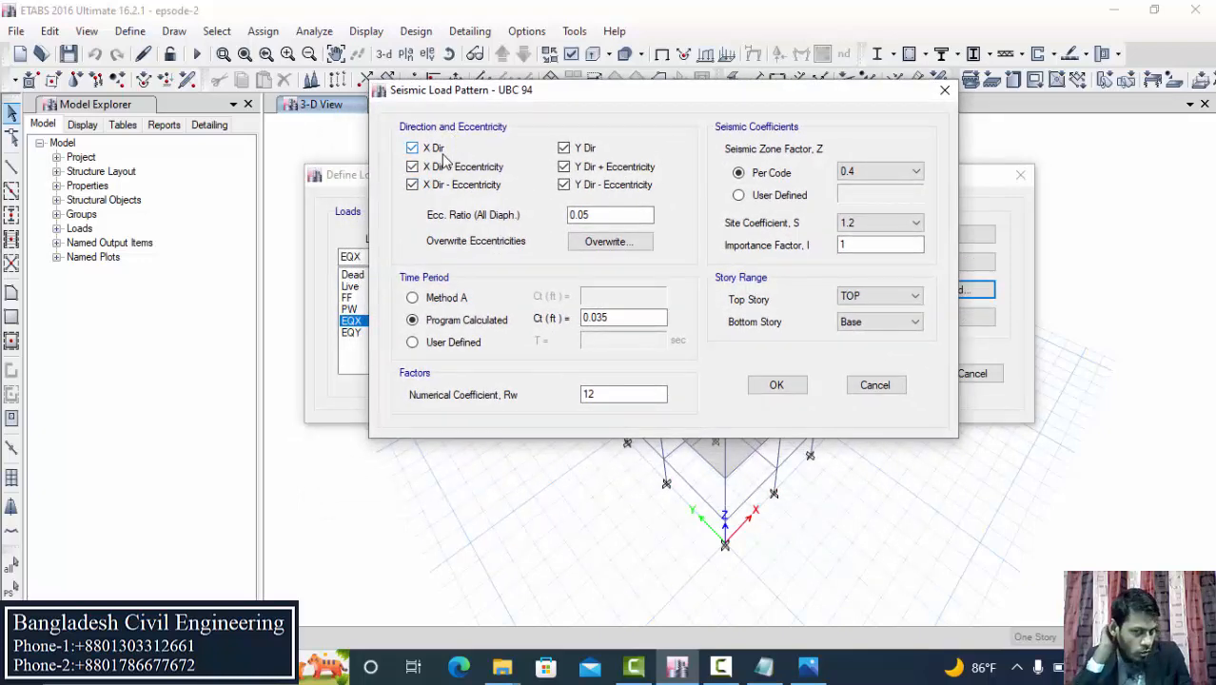
{"action": "left_click", "coordinate": [564, 148]}
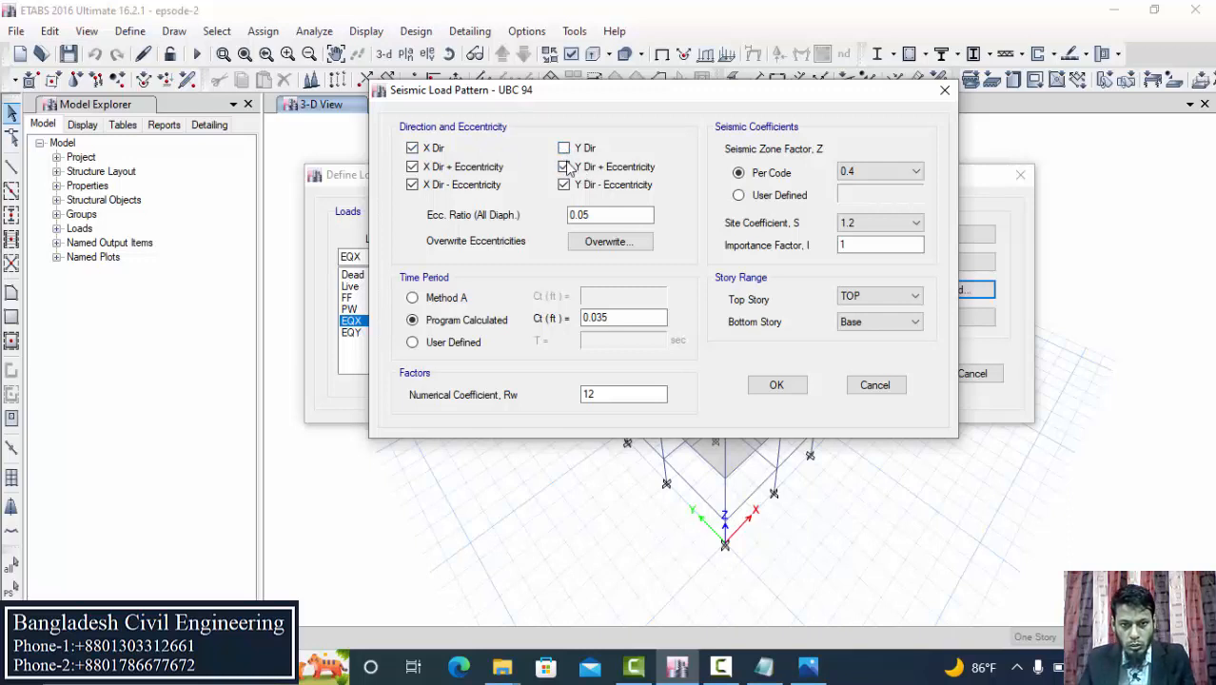
{"action": "left_click", "coordinate": [565, 167]}
{"action": "left_click", "coordinate": [564, 184]}
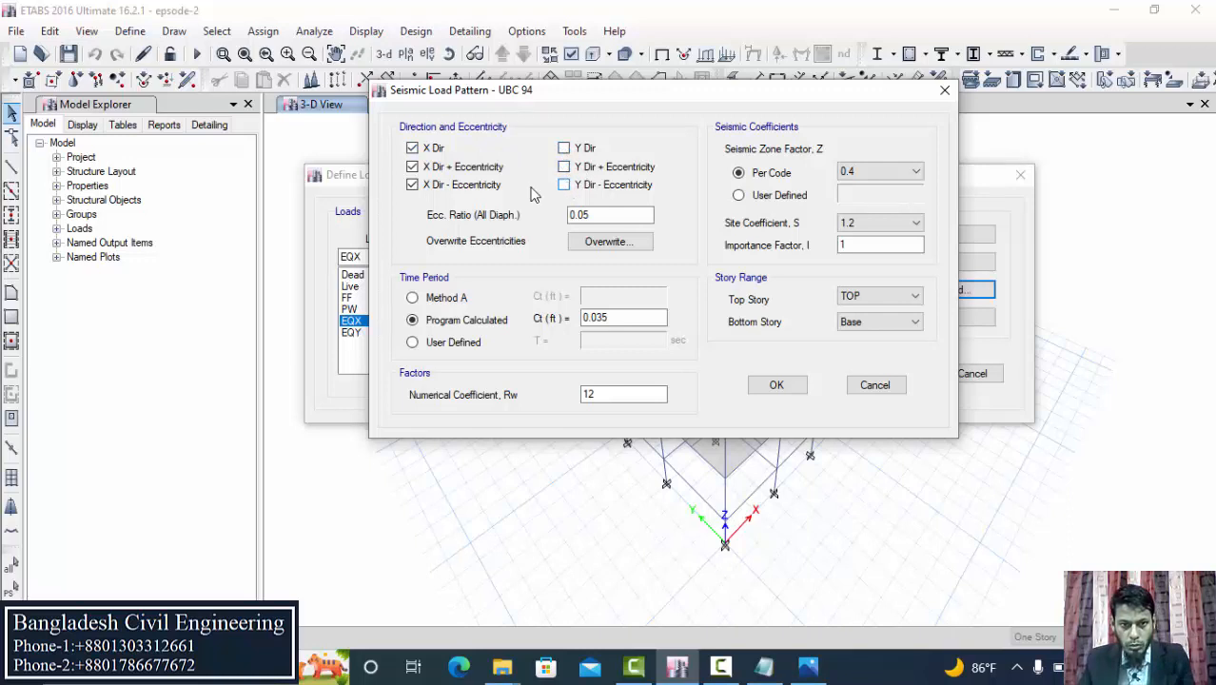
{"action": "left_click", "coordinate": [412, 166]}
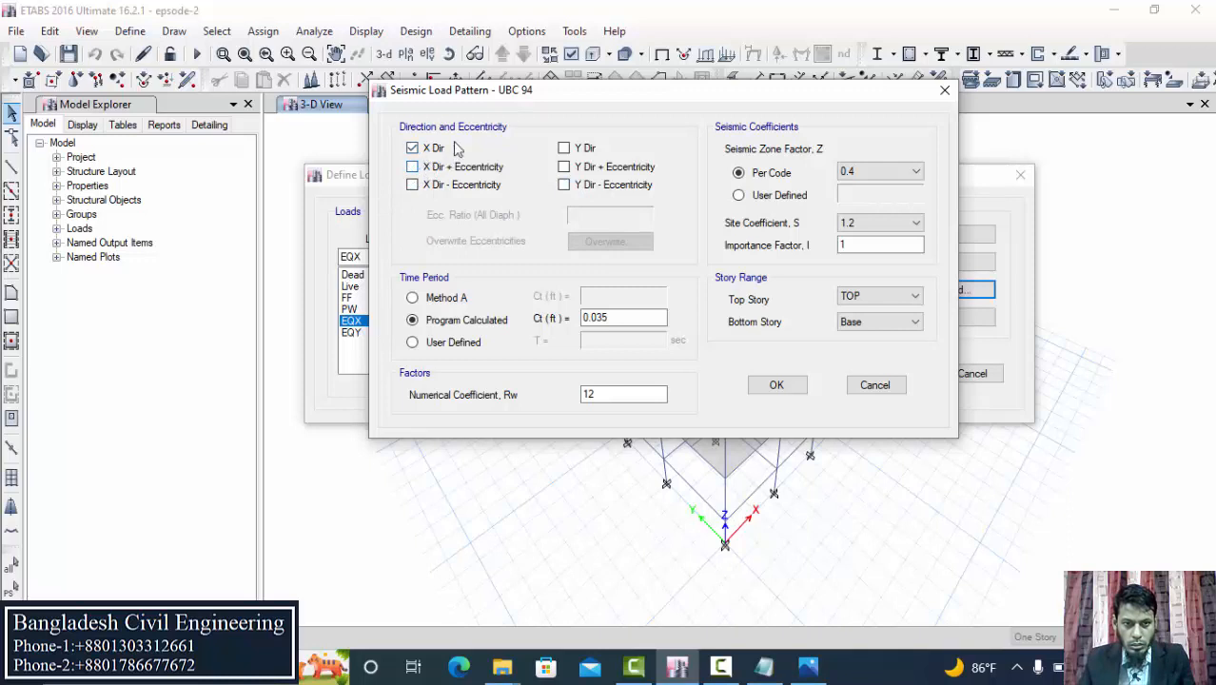
- Set the EQX time period to Method A with Ct 0.03 ft and the numerical coefficient Rw to 8
{"action": "left_click", "coordinate": [412, 298]}
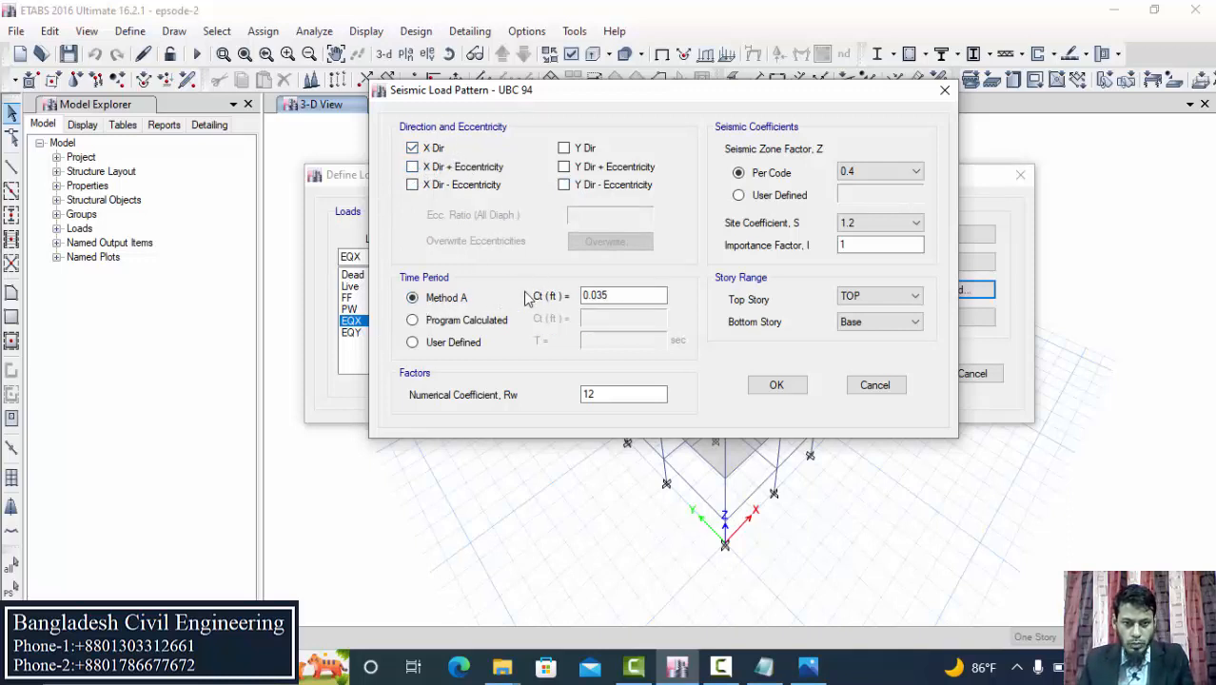
{"action": "left_click", "coordinate": [623, 295]}
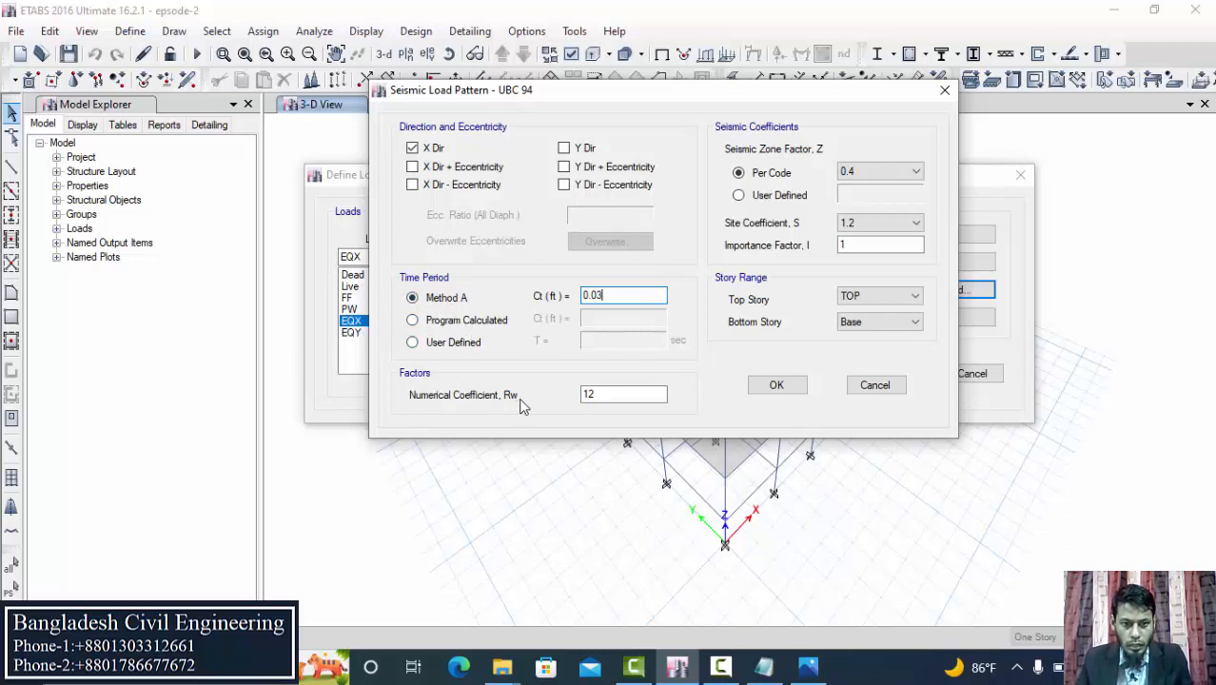
{"action": "double_click", "coordinate": [599, 394]}
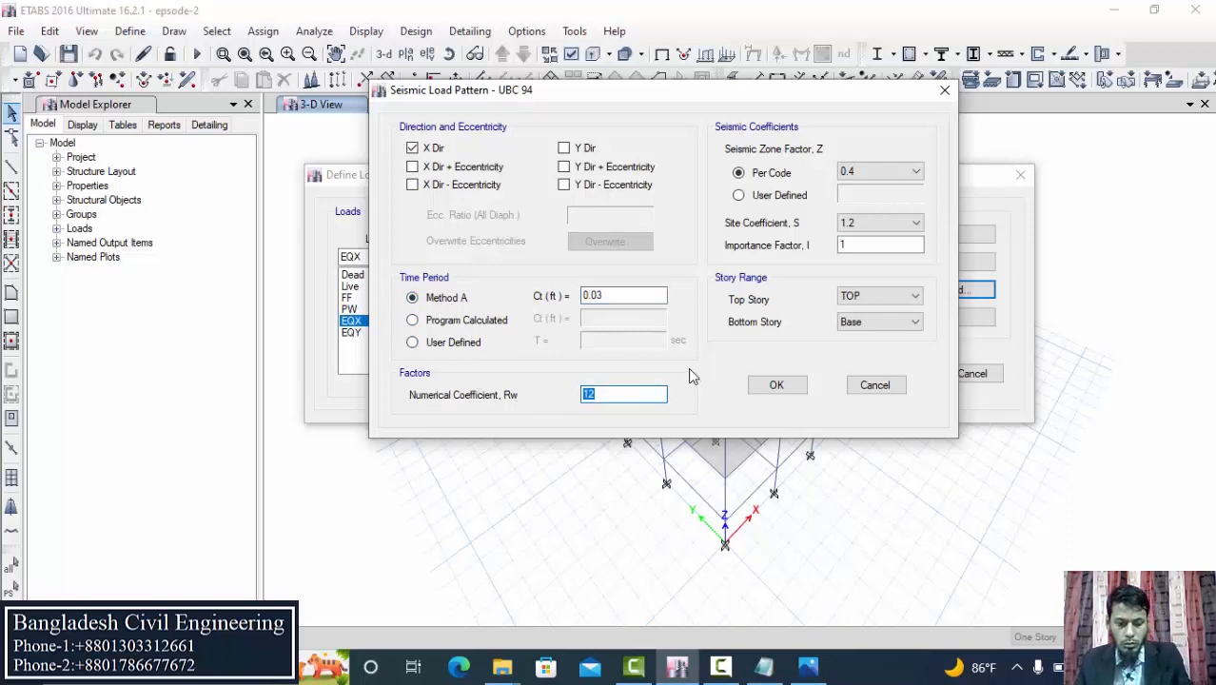
{"action": "type", "text": "8"}
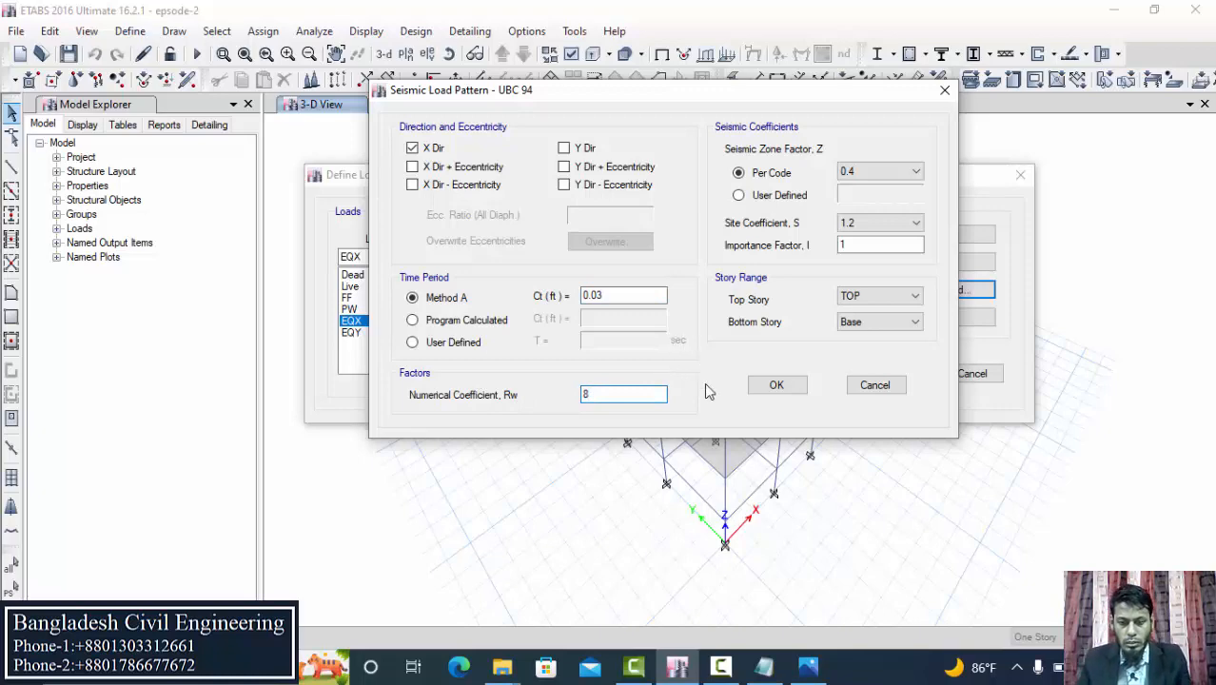
- Consult the Earthquack load notes, then accept EQX with a per-code seismic zone factor of 0.15 and Base as bottom story
{"action": "left_click", "coordinate": [767, 666]}
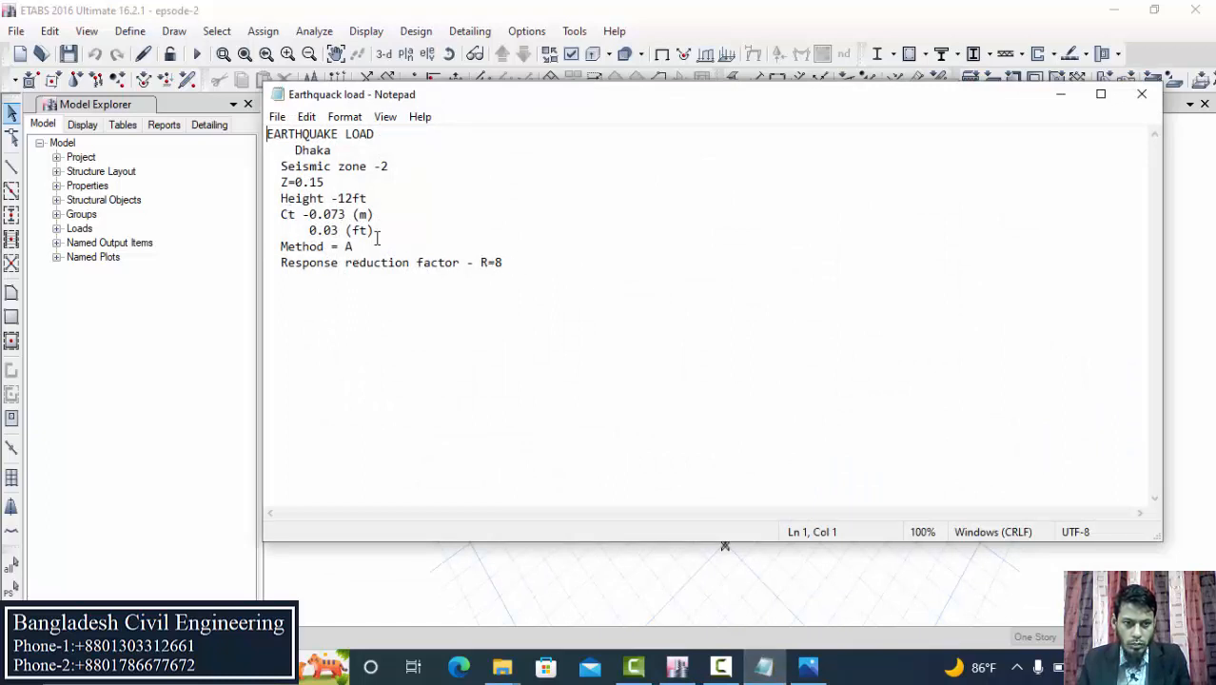
{"action": "left_click", "coordinate": [1060, 94]}
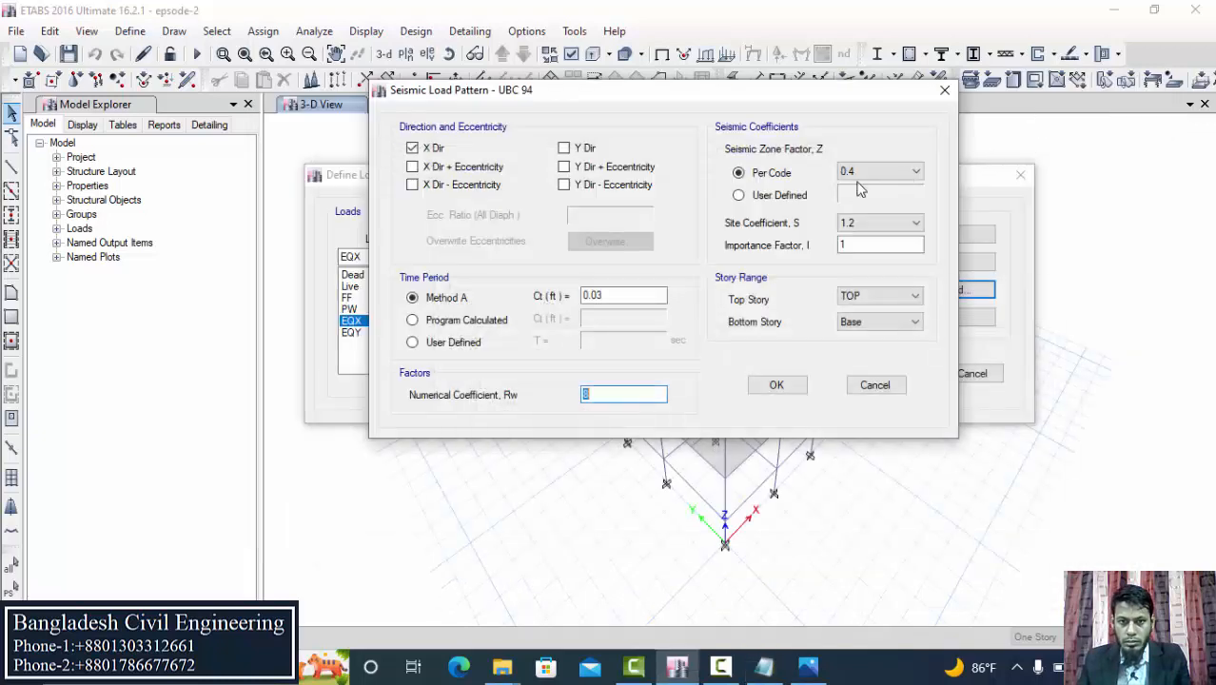
{"action": "left_click", "coordinate": [915, 172]}
{"action": "left_click", "coordinate": [871, 198]}
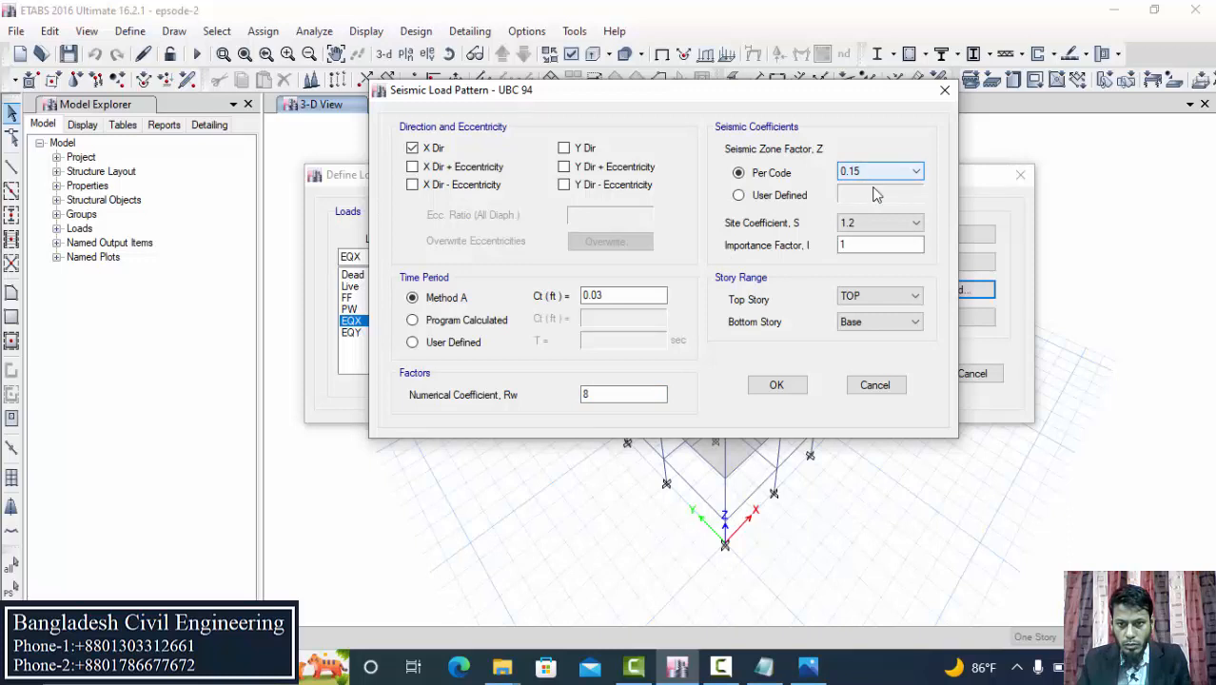
{"action": "left_click", "coordinate": [883, 324]}
{"action": "left_click", "coordinate": [870, 338]}
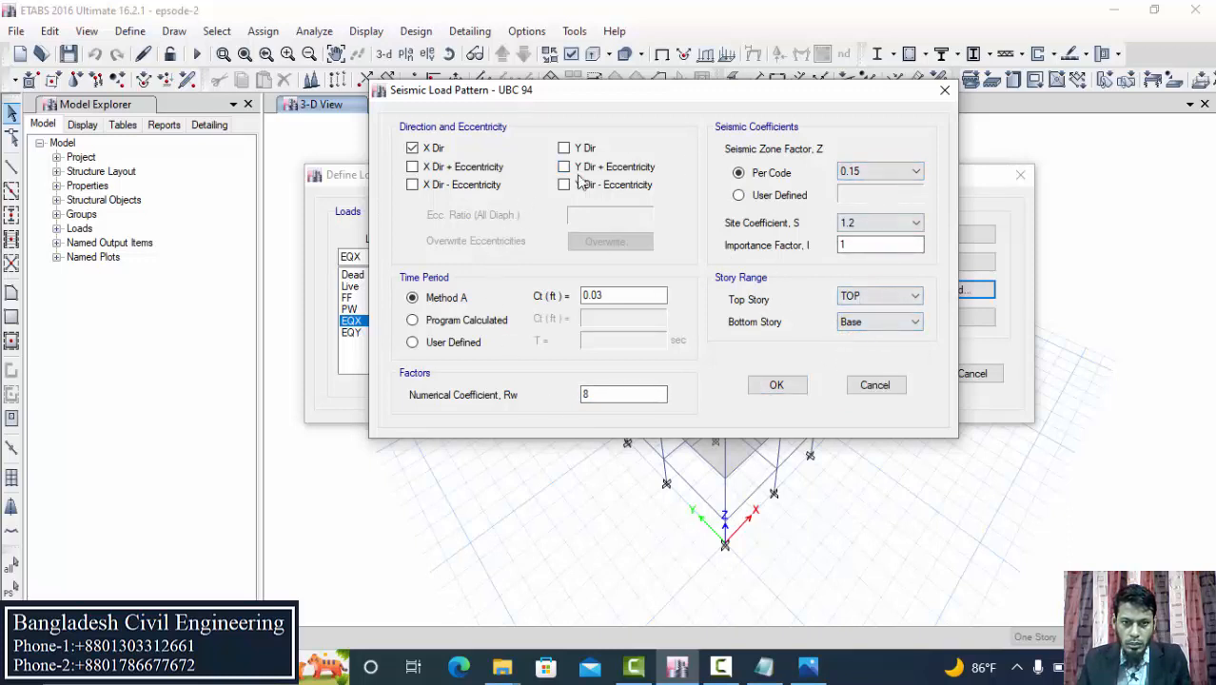
{"action": "left_click_drag", "start_coordinate": [614, 105], "coordinate": [678, 59]}
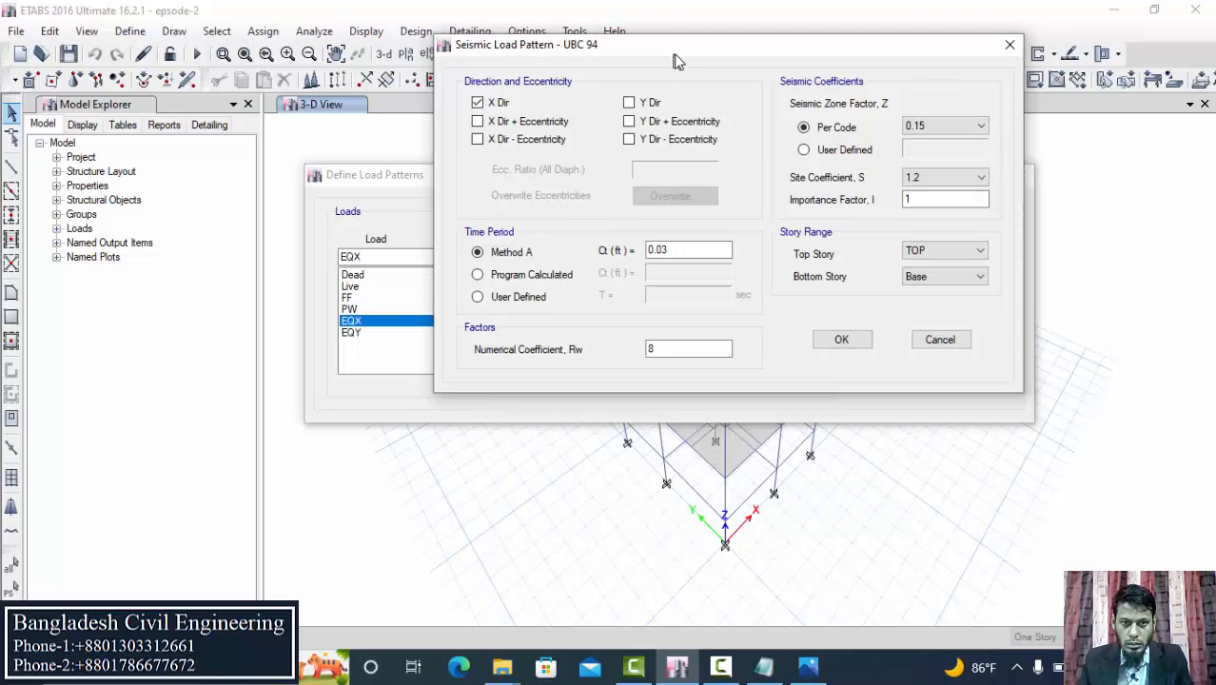
{"action": "left_click", "coordinate": [843, 339]}
- Open the EQY lateral load settings and restrict its direction to Y Dir only, without any eccentricity options
{"action": "left_click", "coordinate": [503, 336]}
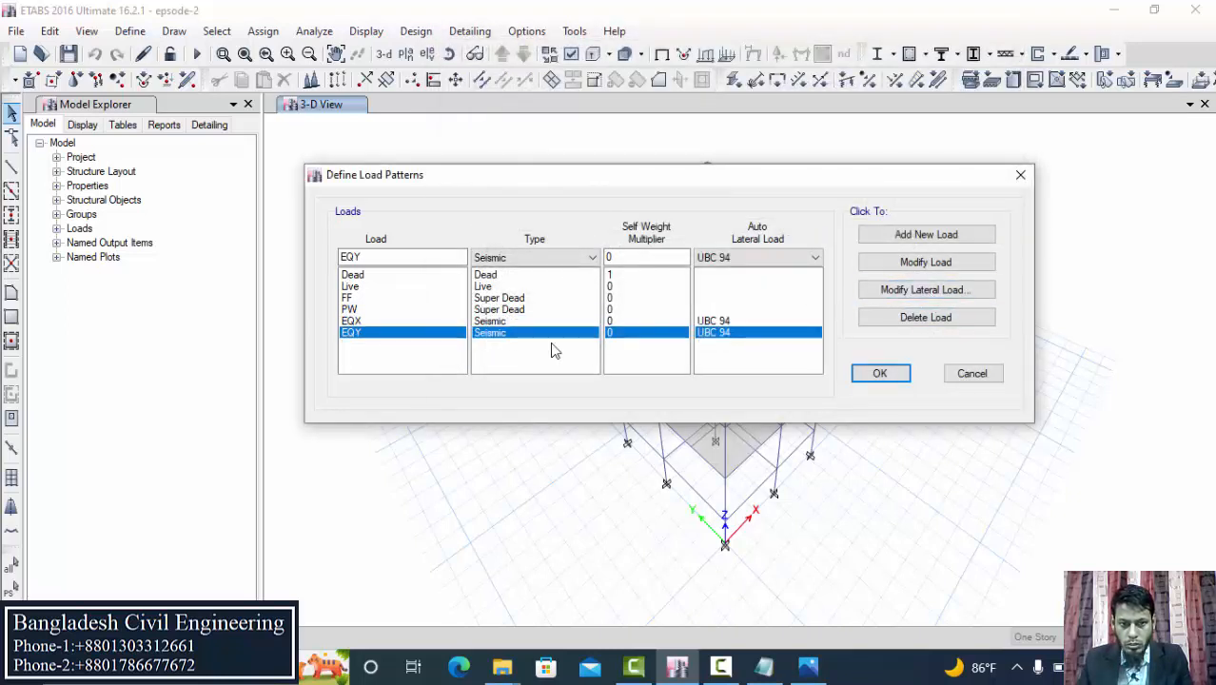
{"action": "left_click", "coordinate": [955, 295]}
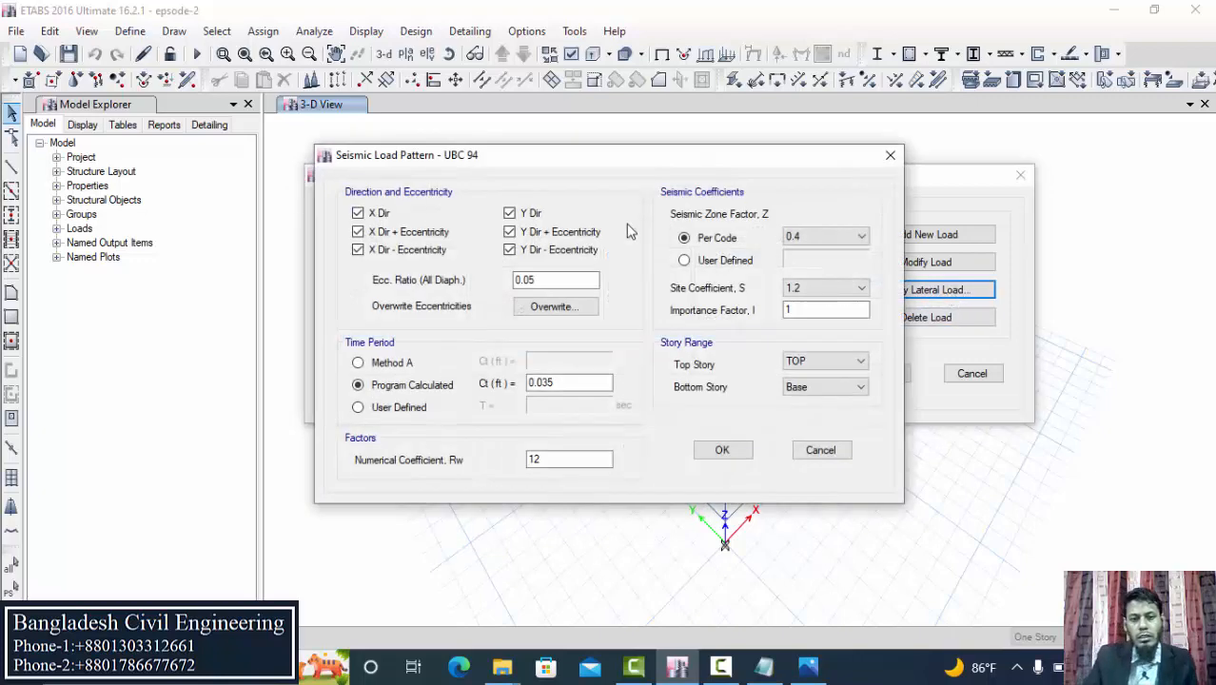
{"action": "left_click", "coordinate": [373, 234]}
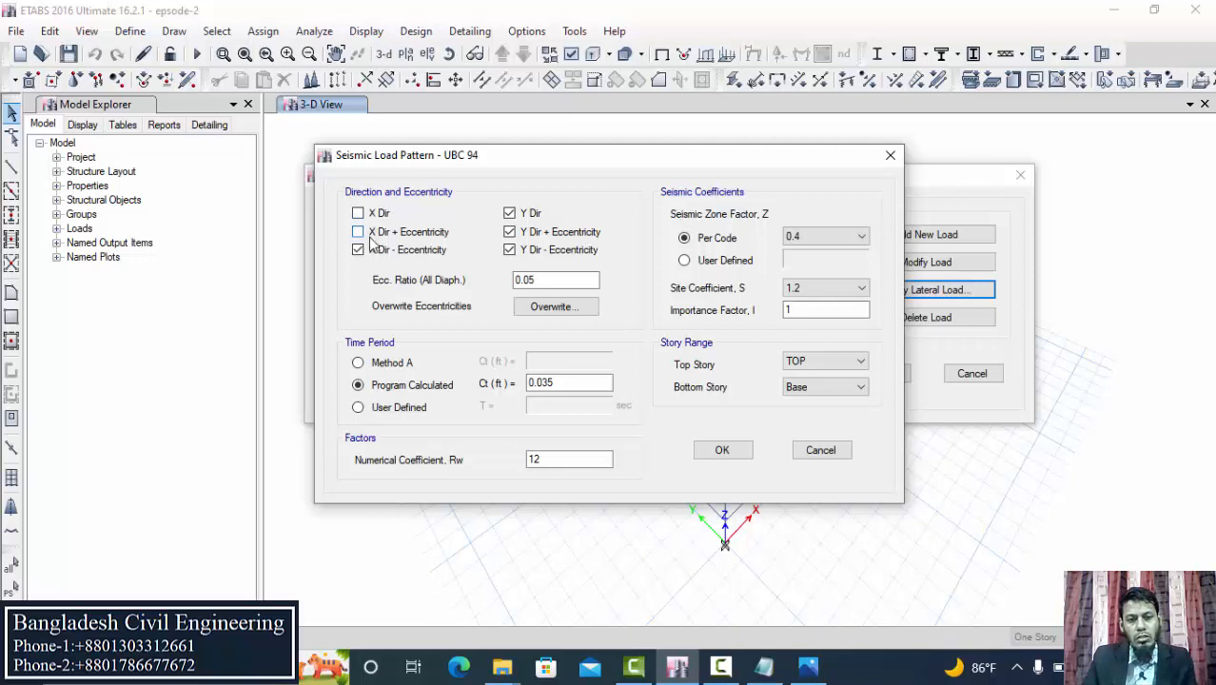
{"action": "left_click", "coordinate": [372, 251]}
{"action": "left_click", "coordinate": [510, 251]}
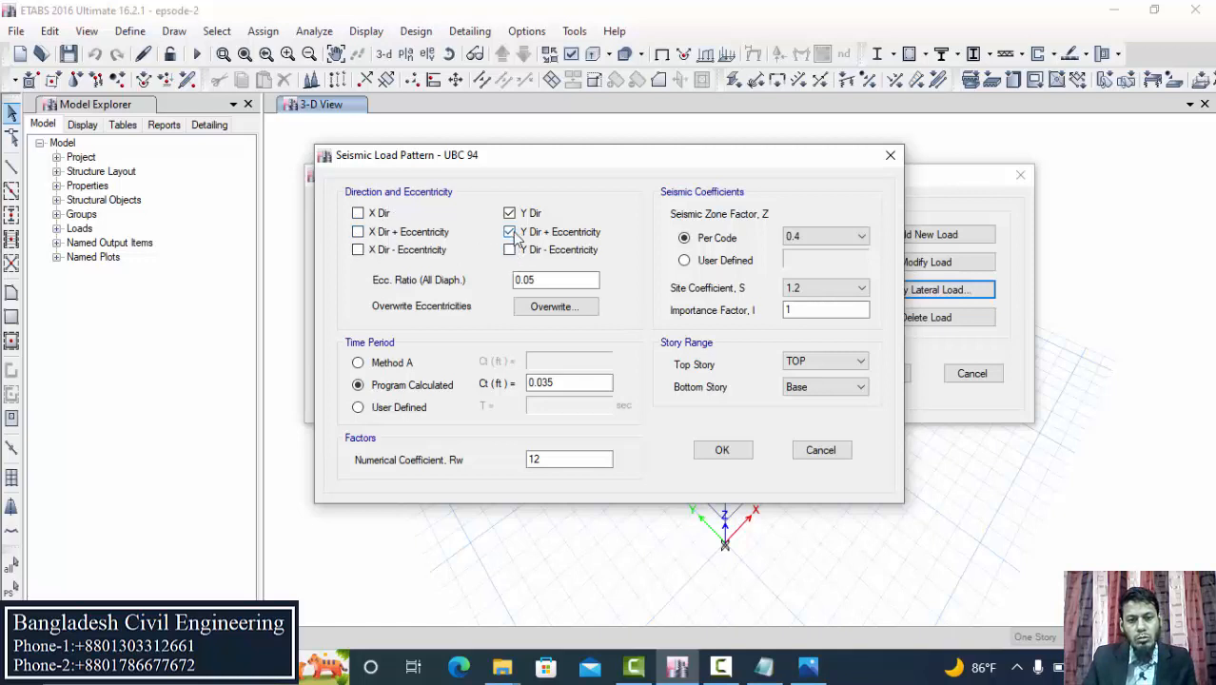
{"action": "left_click", "coordinate": [510, 232]}
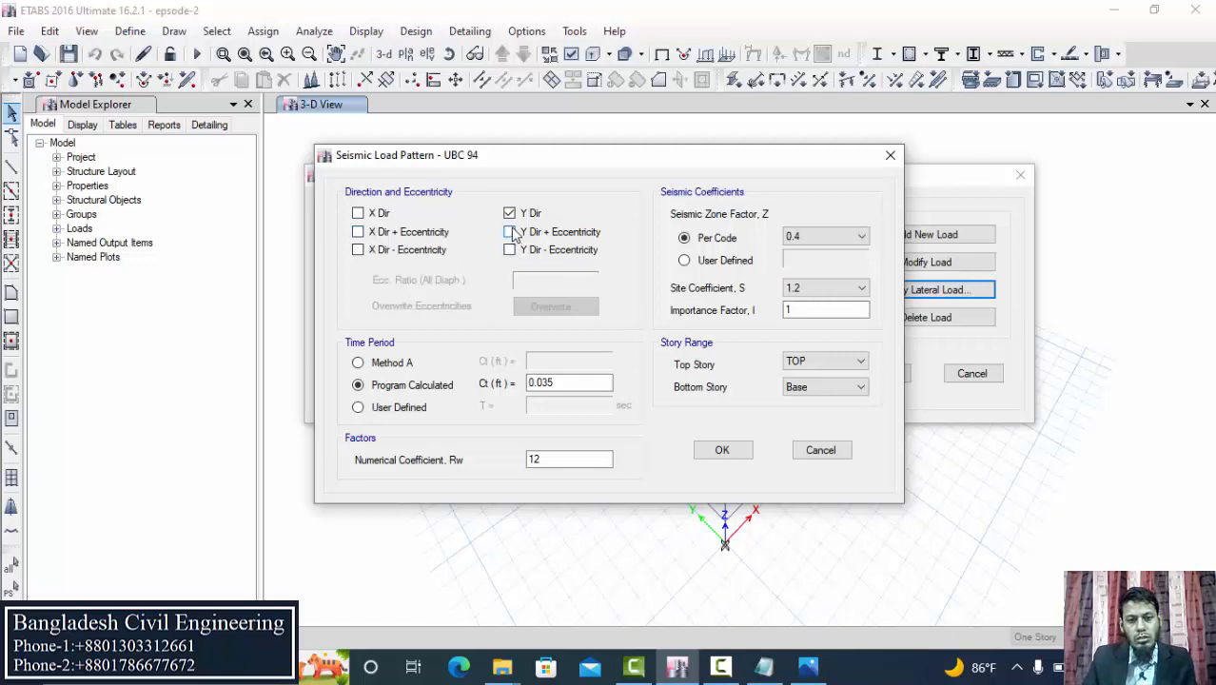
- Give EQY time period Method A with Ct 0.03 ft, Rw 8 and per-code zone factor 0.15, and accept the load patterns
{"action": "left_click", "coordinate": [371, 367]}
{"action": "left_click", "coordinate": [533, 360]}
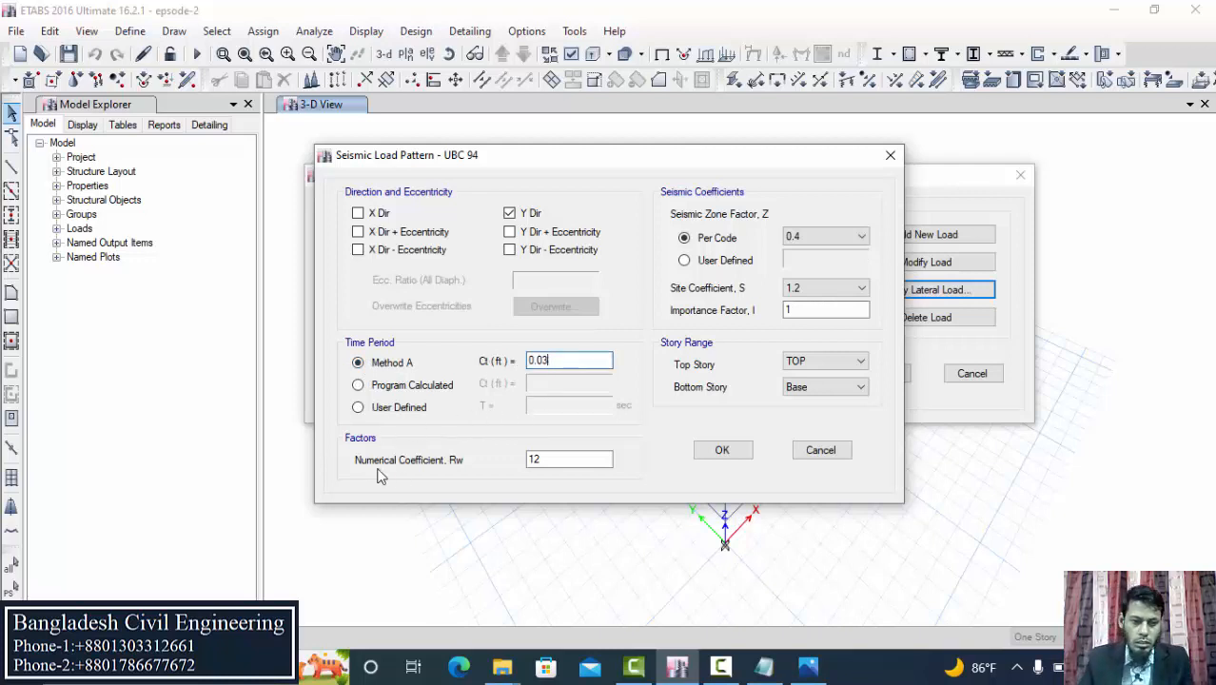
{"action": "left_click_drag", "start_coordinate": [569, 462], "coordinate": [457, 460]}
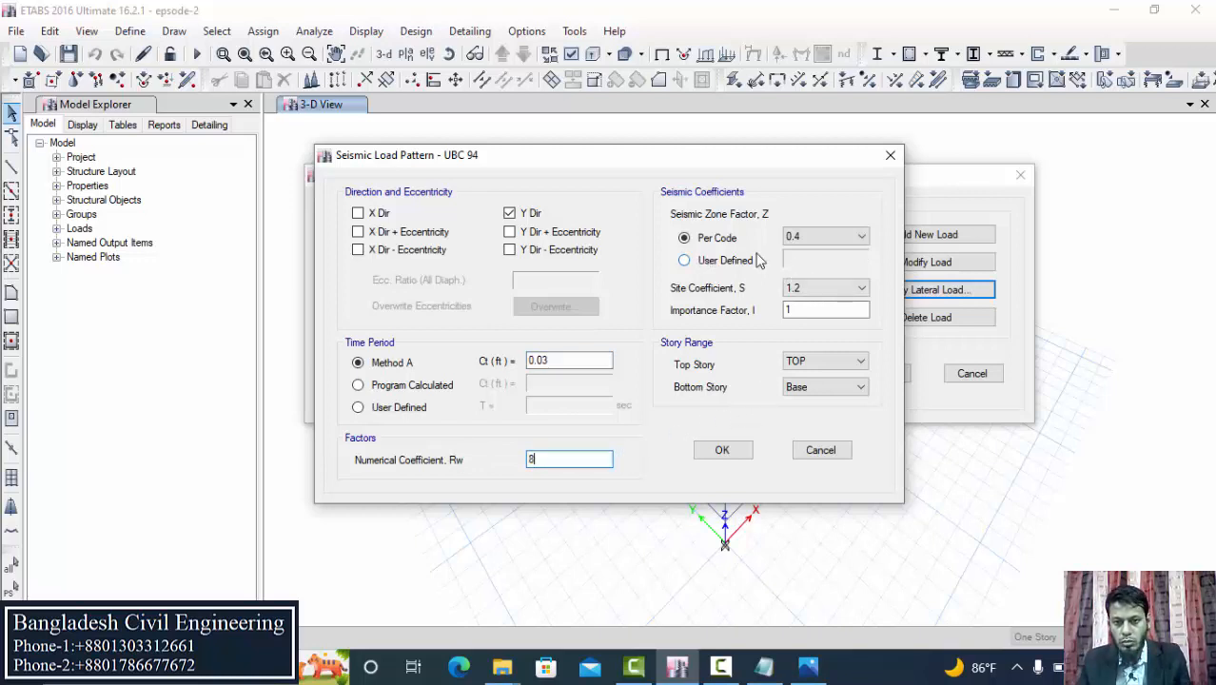
{"action": "left_click", "coordinate": [836, 239]}
{"action": "left_click", "coordinate": [801, 265]}
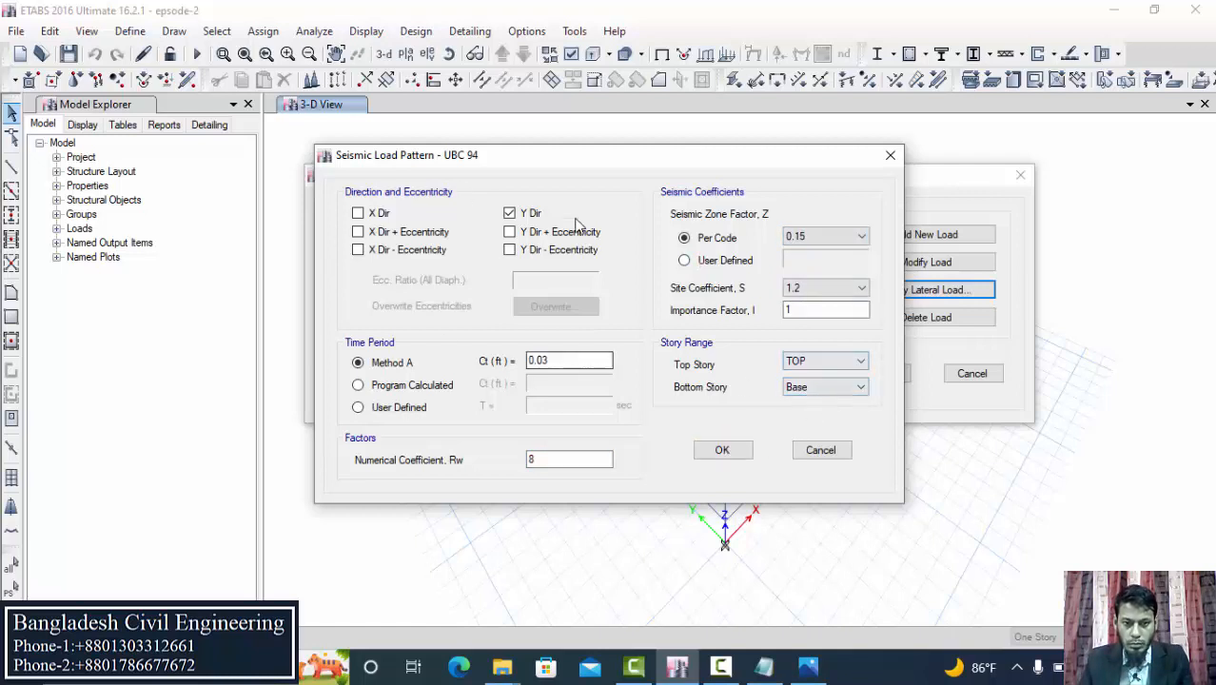
{"action": "left_click", "coordinate": [720, 450]}
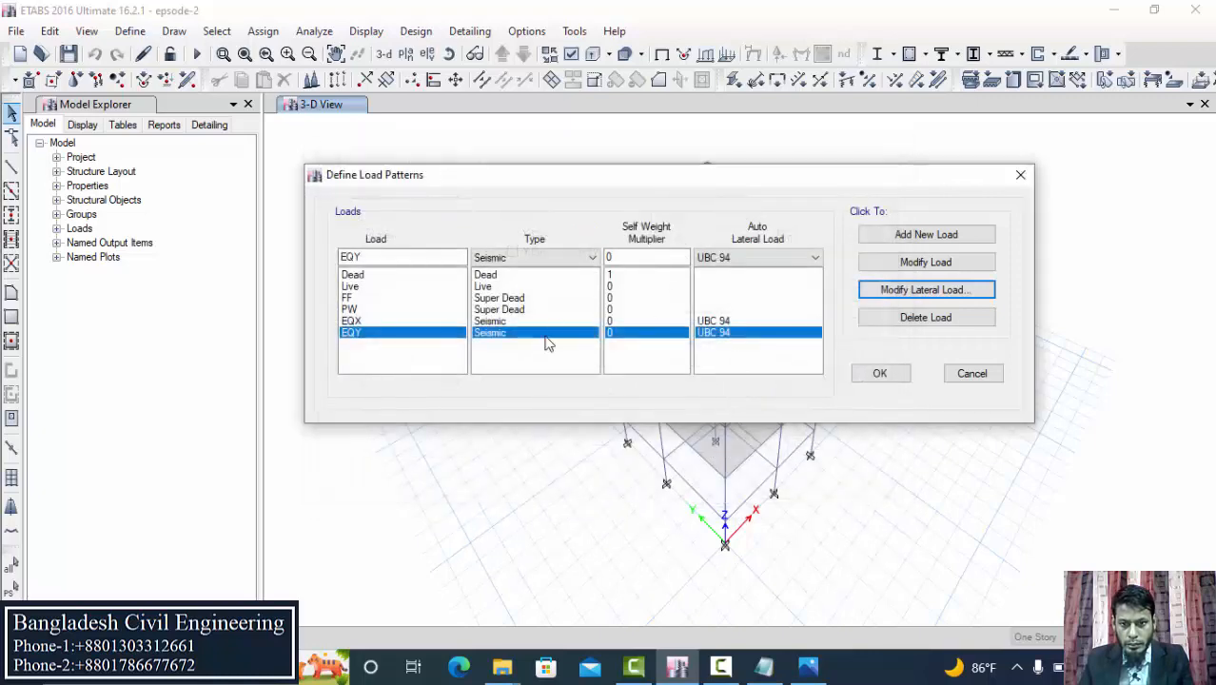
{"action": "left_click", "coordinate": [875, 373]}
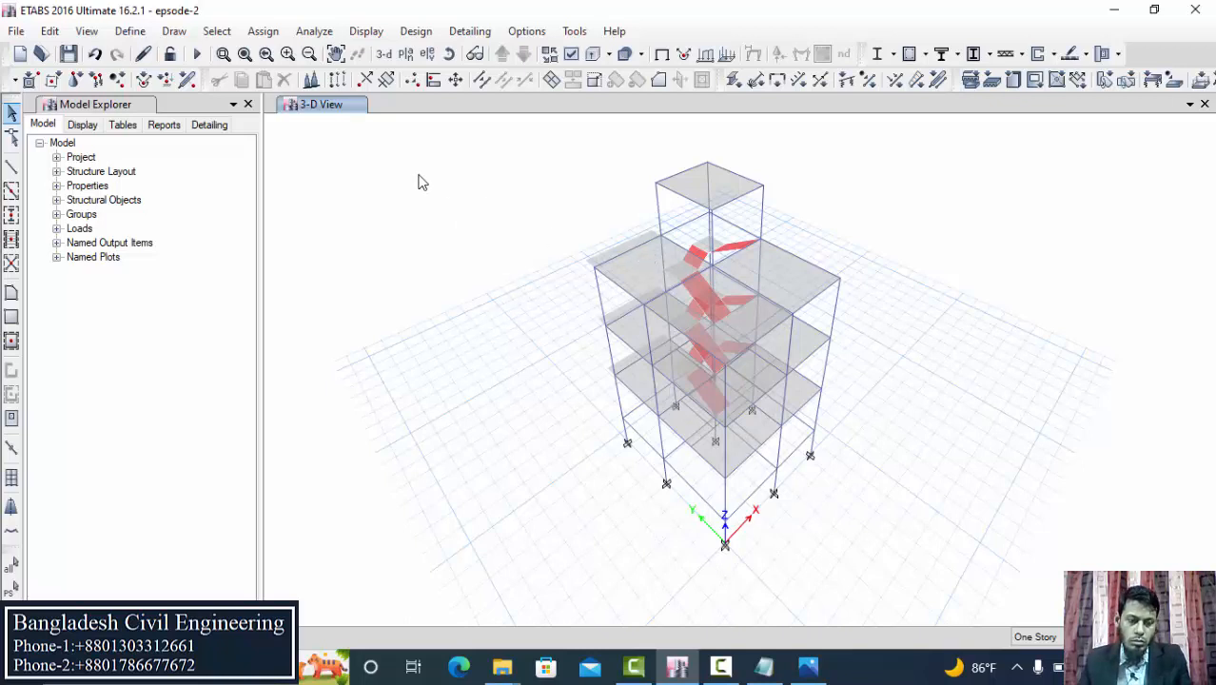
- Edit mass source MsSrc1 to use Specified Load Patterns instead of Element Self Mass and Additional Mass
{"action": "left_click", "coordinate": [129, 32]}
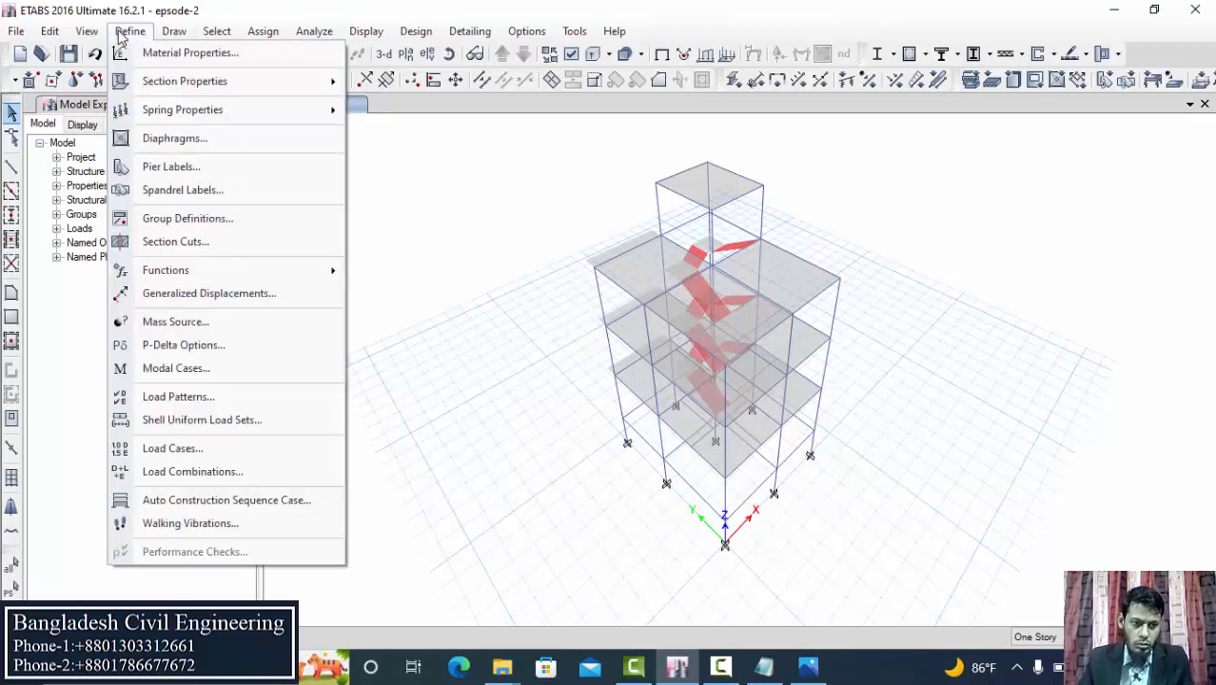
{"action": "left_click", "coordinate": [121, 36]}
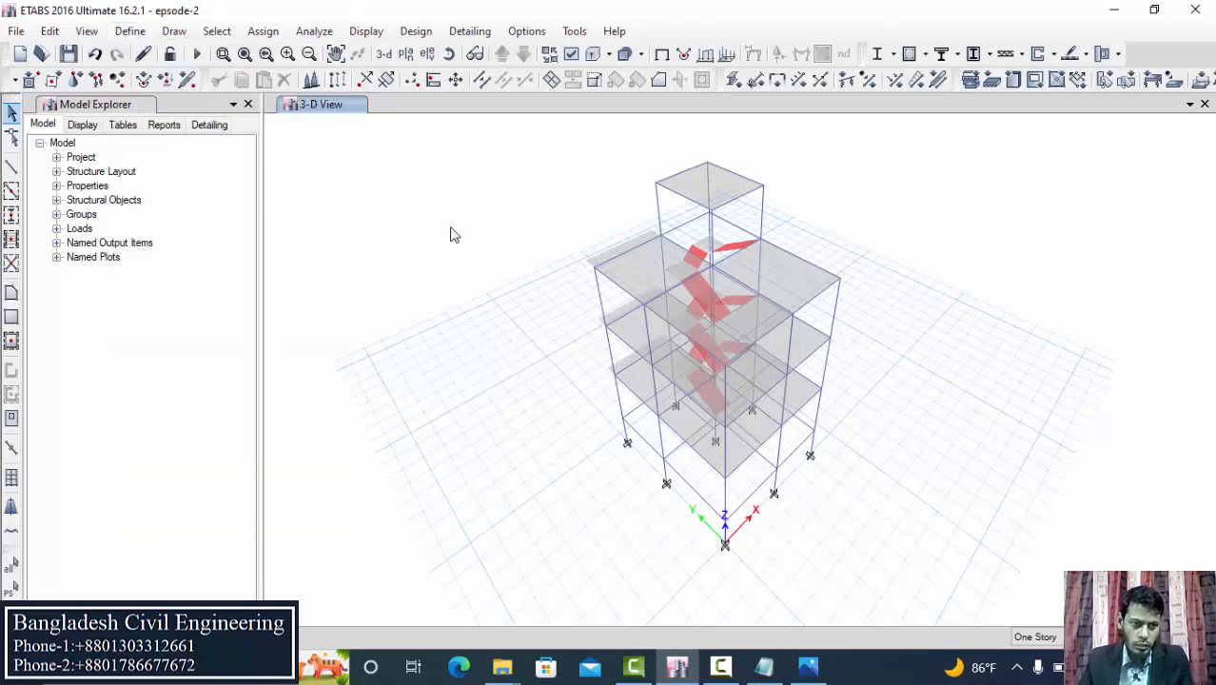
{"action": "left_click", "coordinate": [130, 34]}
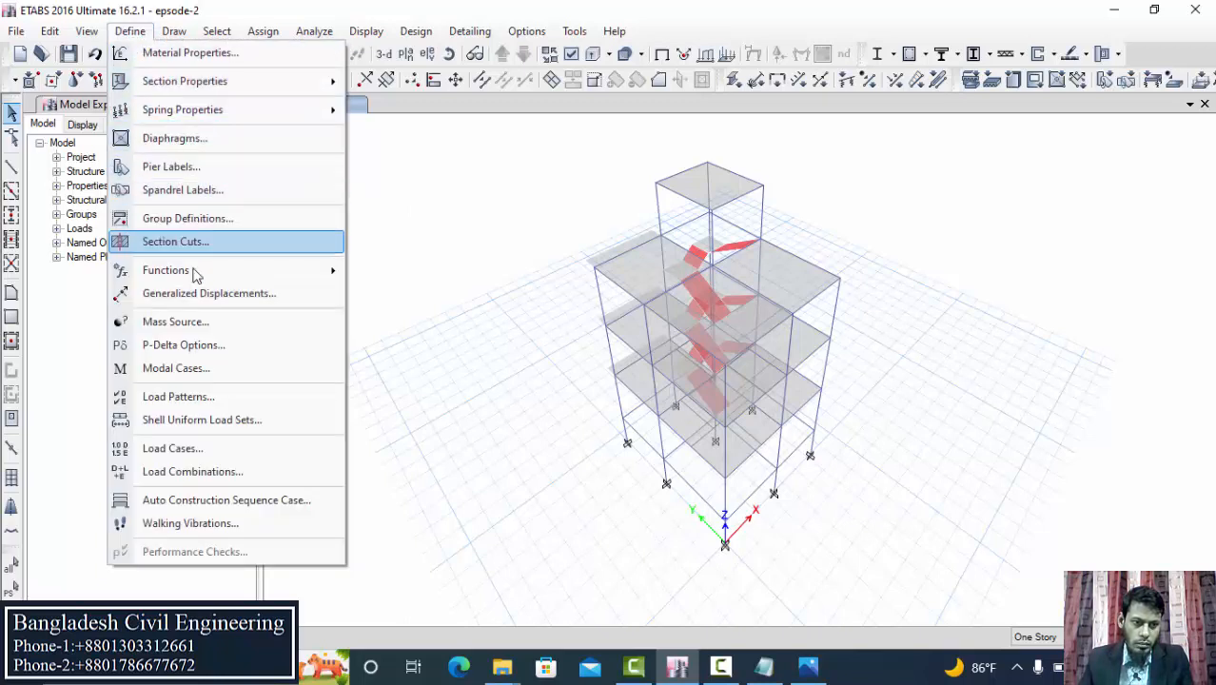
{"action": "left_click", "coordinate": [212, 323]}
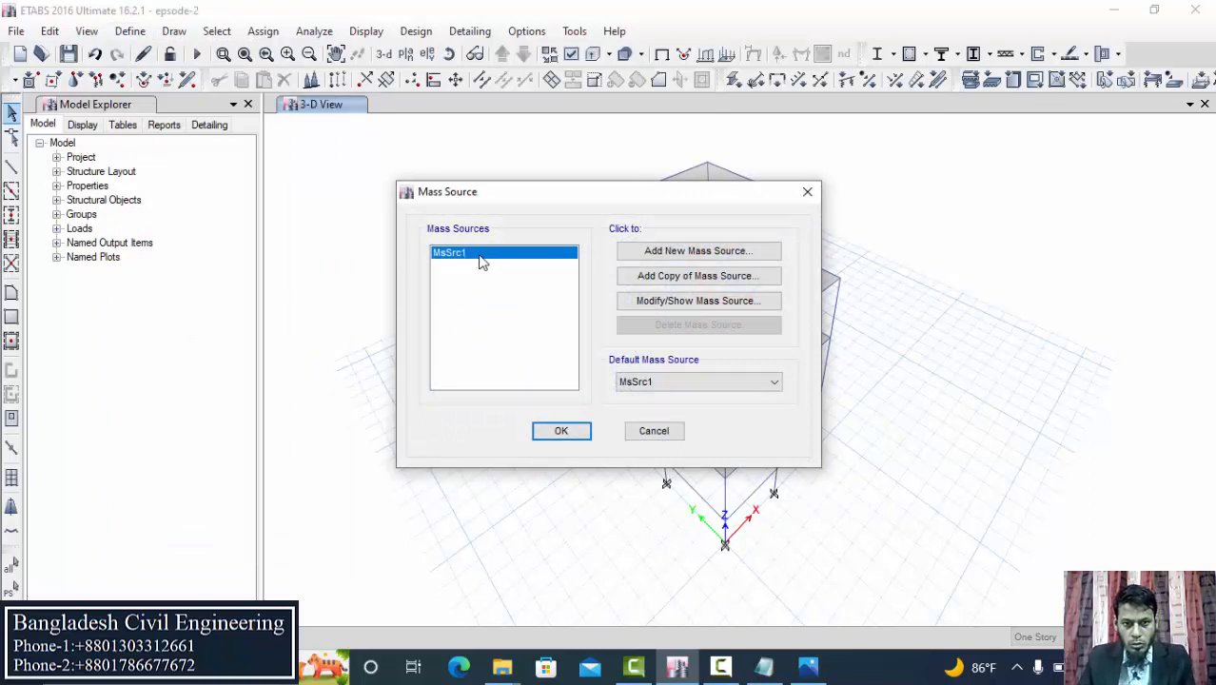
{"action": "left_click", "coordinate": [671, 303]}
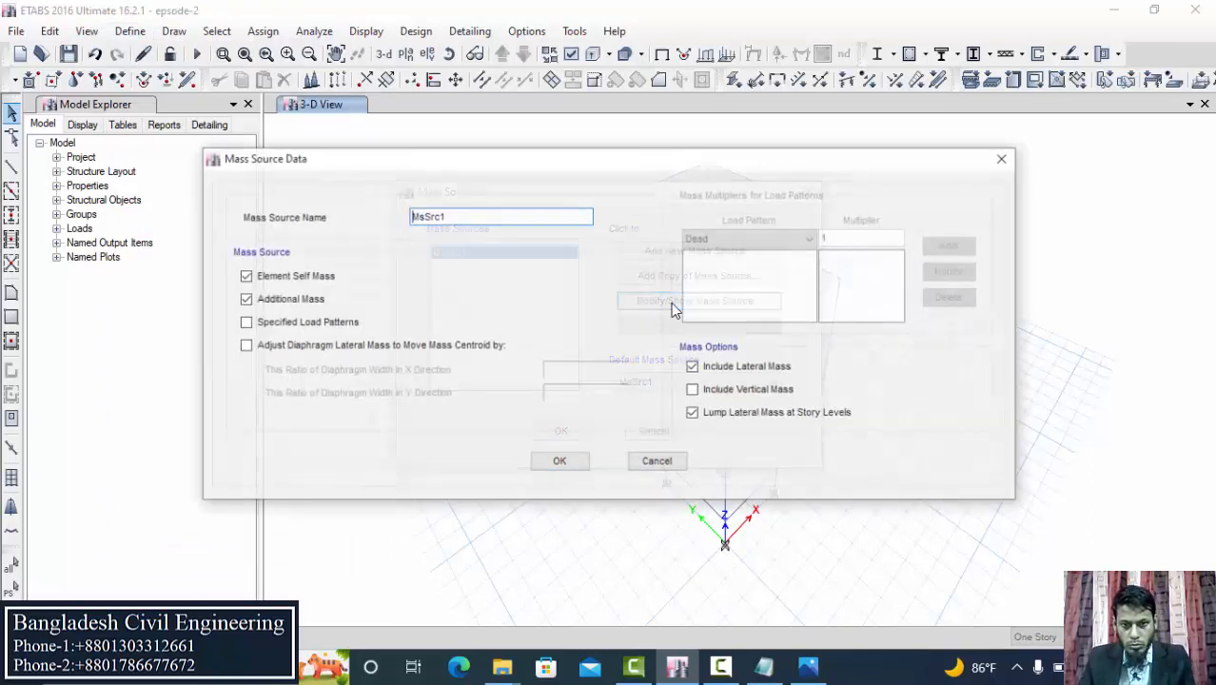
{"action": "left_click", "coordinate": [244, 276]}
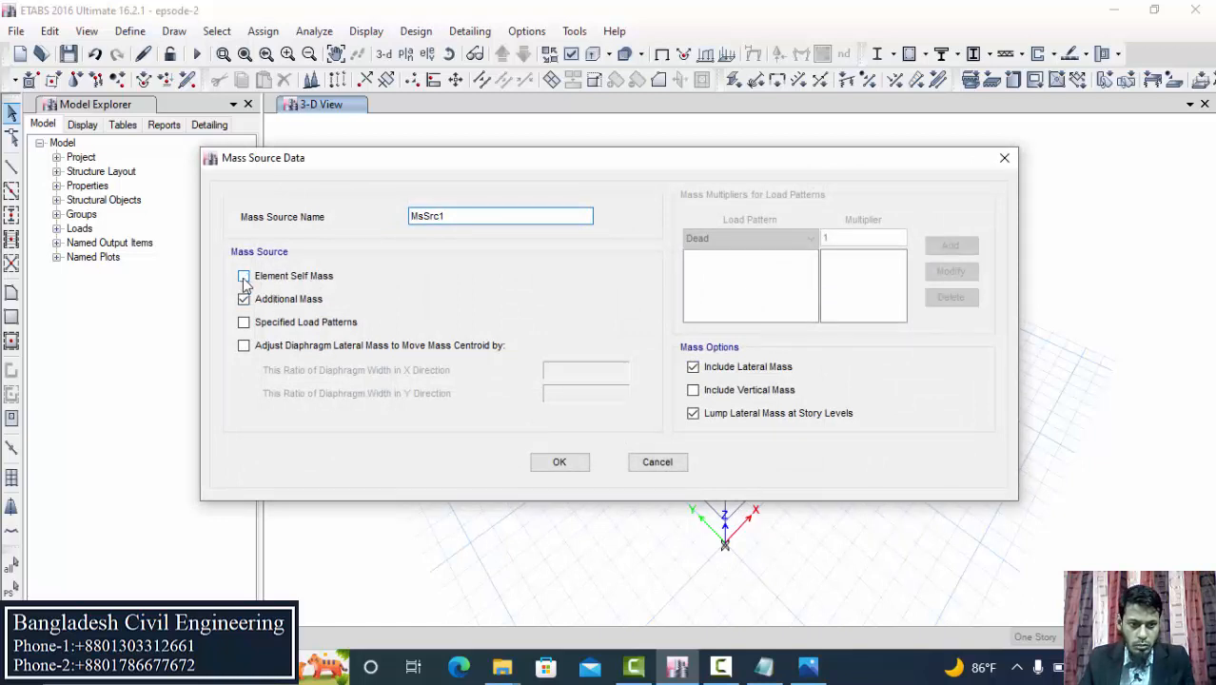
{"action": "left_click", "coordinate": [244, 299]}
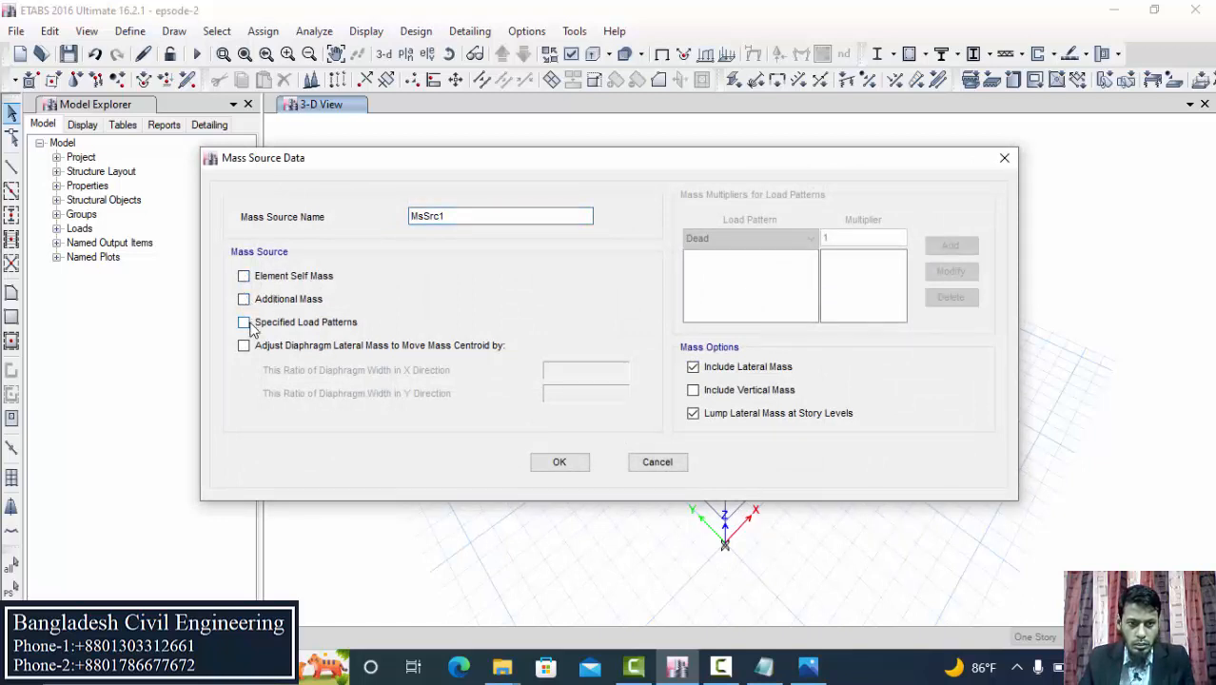
{"action": "left_click", "coordinate": [245, 322]}
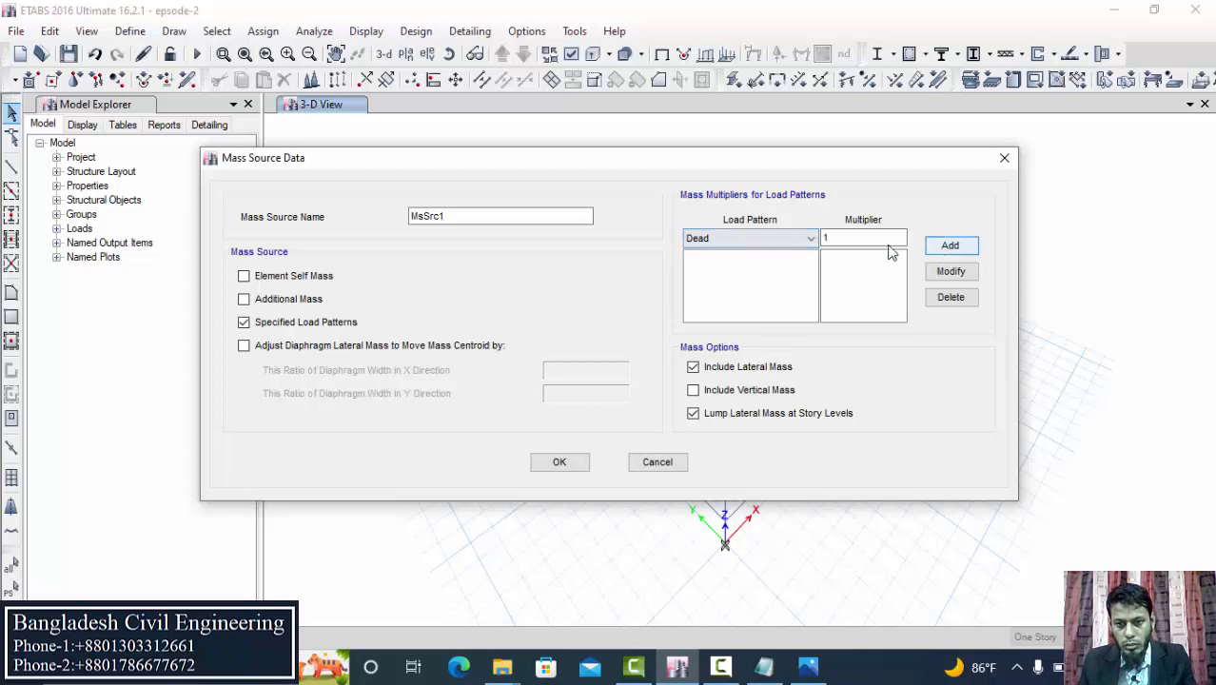
- Add the Dead, FF and PW load patterns to the mass source, each with a multiplier of 1
{"action": "left_click", "coordinate": [949, 247]}
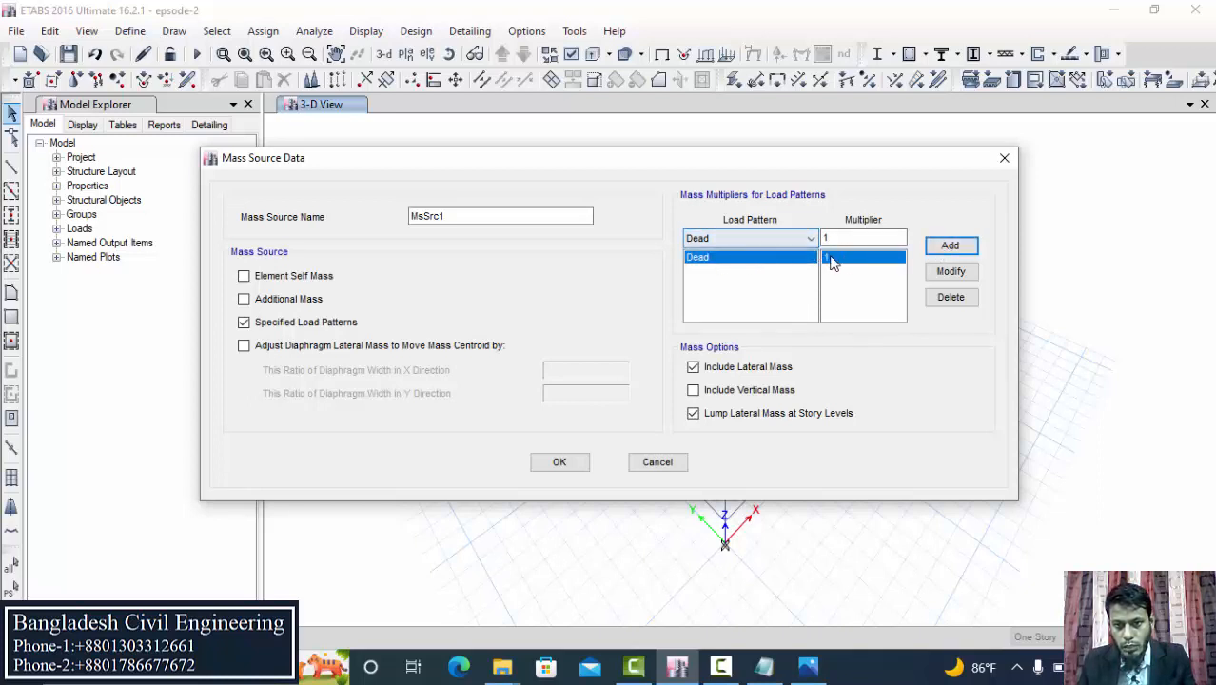
{"action": "left_click", "coordinate": [790, 240]}
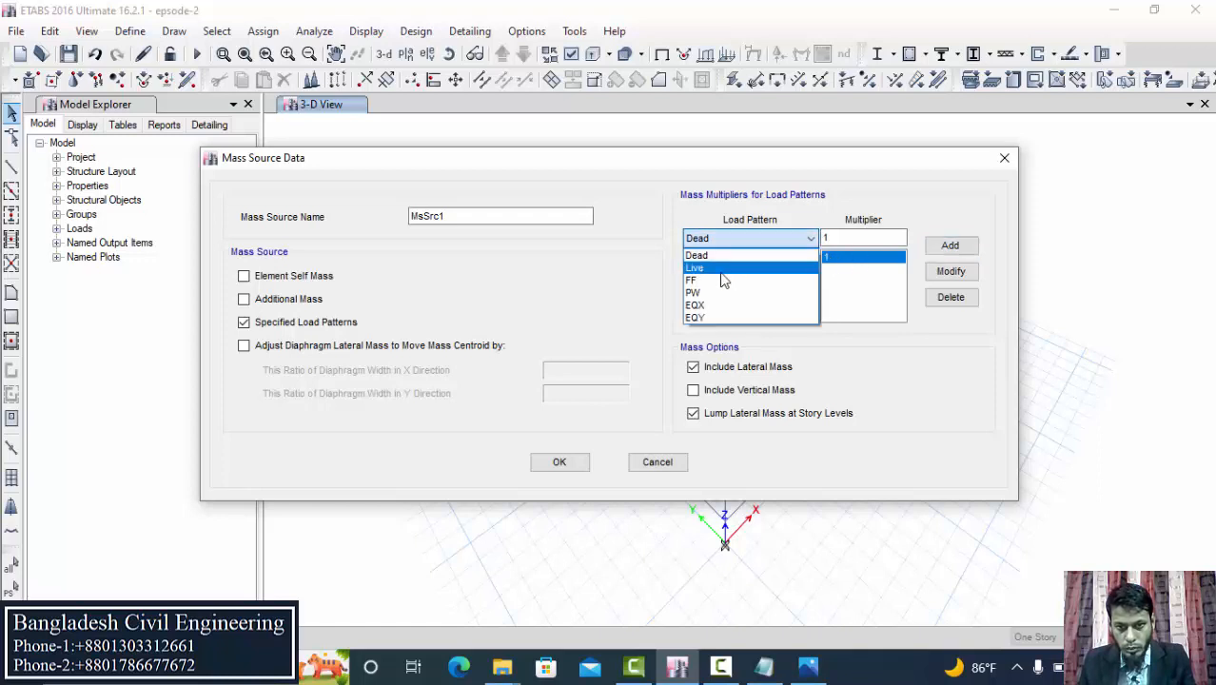
{"action": "left_click", "coordinate": [723, 280]}
{"action": "left_click", "coordinate": [950, 246]}
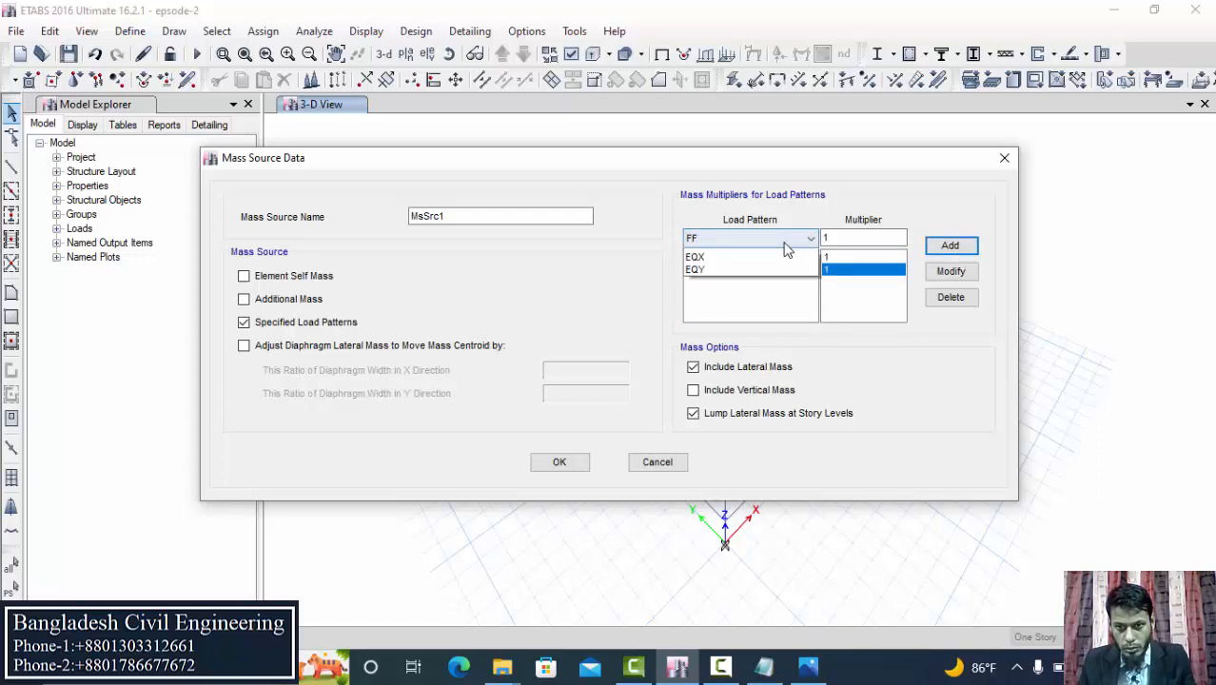
{"action": "left_click", "coordinate": [790, 240]}
{"action": "left_click", "coordinate": [800, 292]}
{"action": "left_click", "coordinate": [950, 245]}
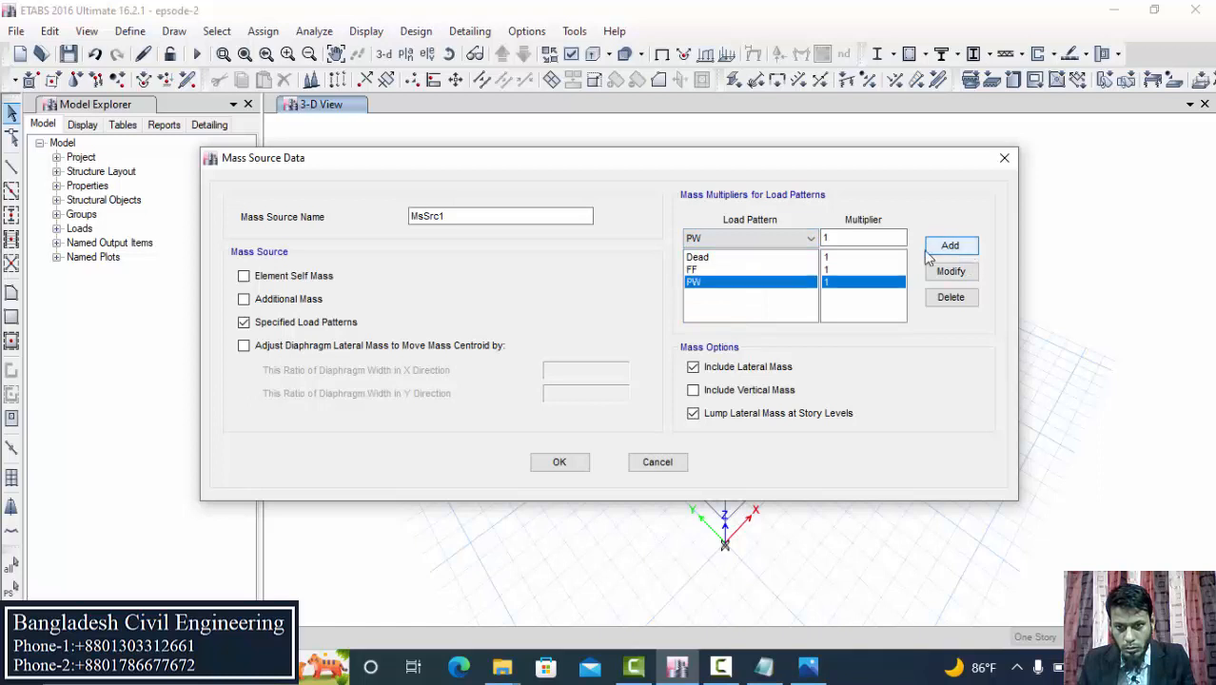
- Add the Live load pattern to the mass source with a multiplier of 0.25 and accept the mass source definition
{"action": "left_click", "coordinate": [790, 239]}
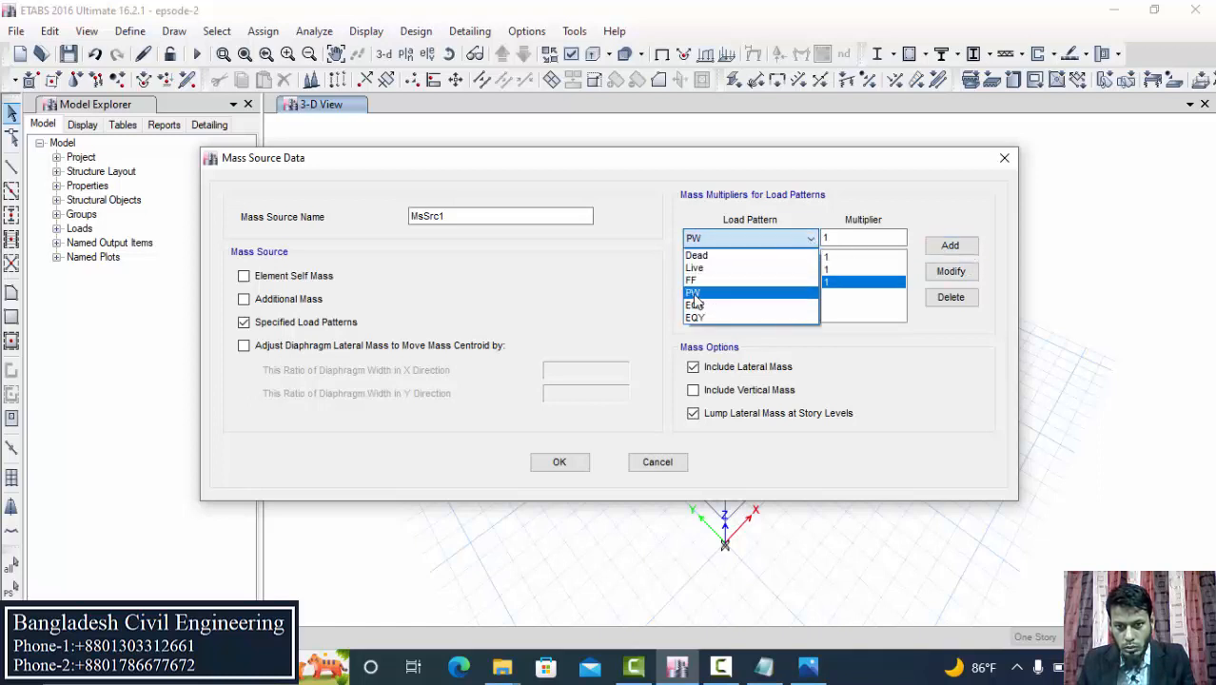
{"action": "left_click", "coordinate": [705, 268]}
{"action": "left_click_drag", "start_coordinate": [854, 239], "coordinate": [728, 235]}
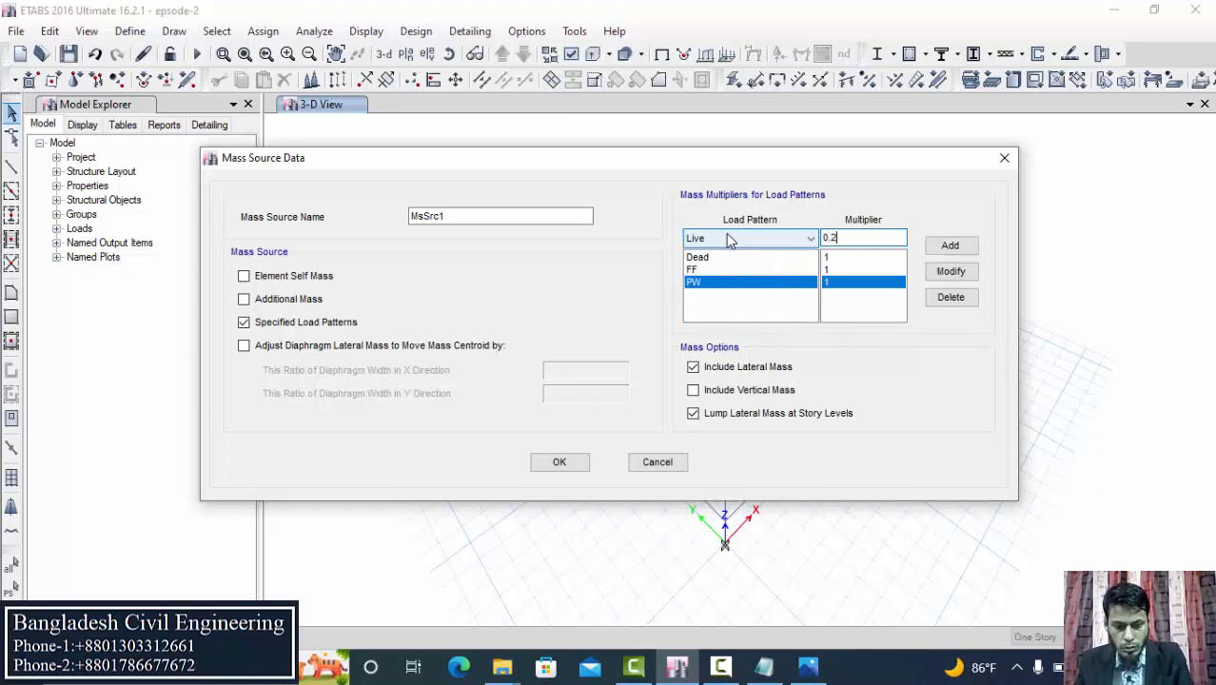
{"action": "left_click", "coordinate": [953, 248]}
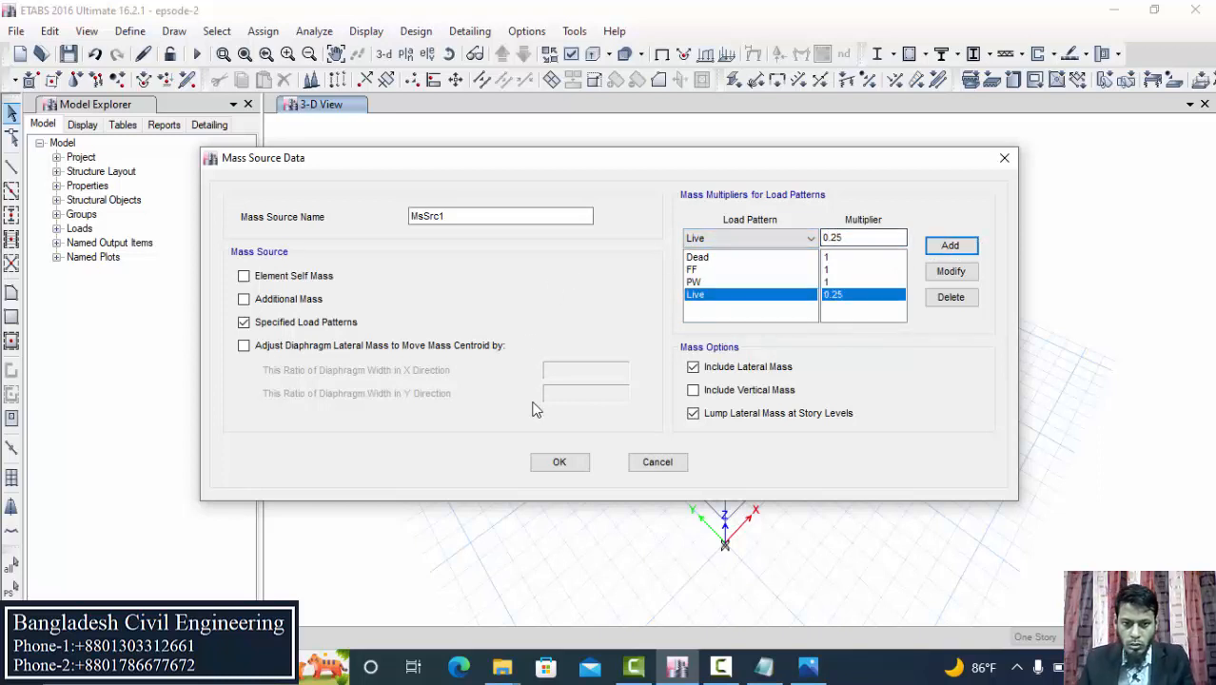
{"action": "left_click", "coordinate": [541, 464]}
{"action": "left_click", "coordinate": [564, 433]}
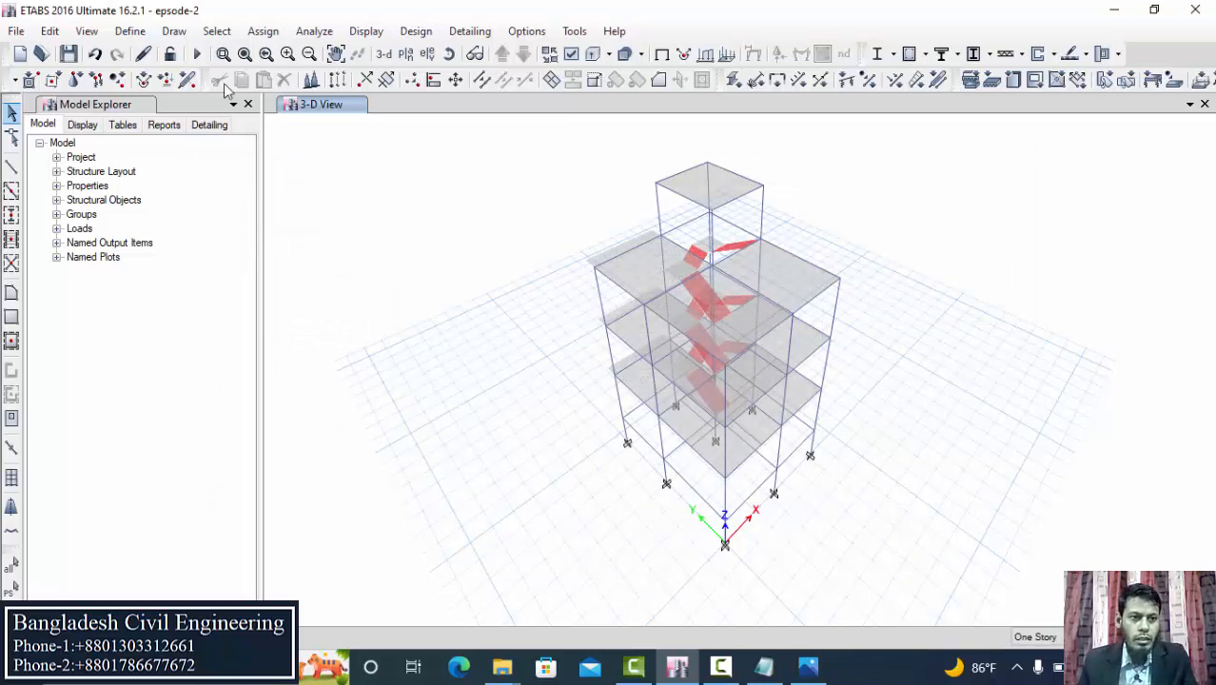
- Open the load case definitions and add a copy of the EQX case with a scale factor of -1
{"action": "left_click", "coordinate": [131, 30]}
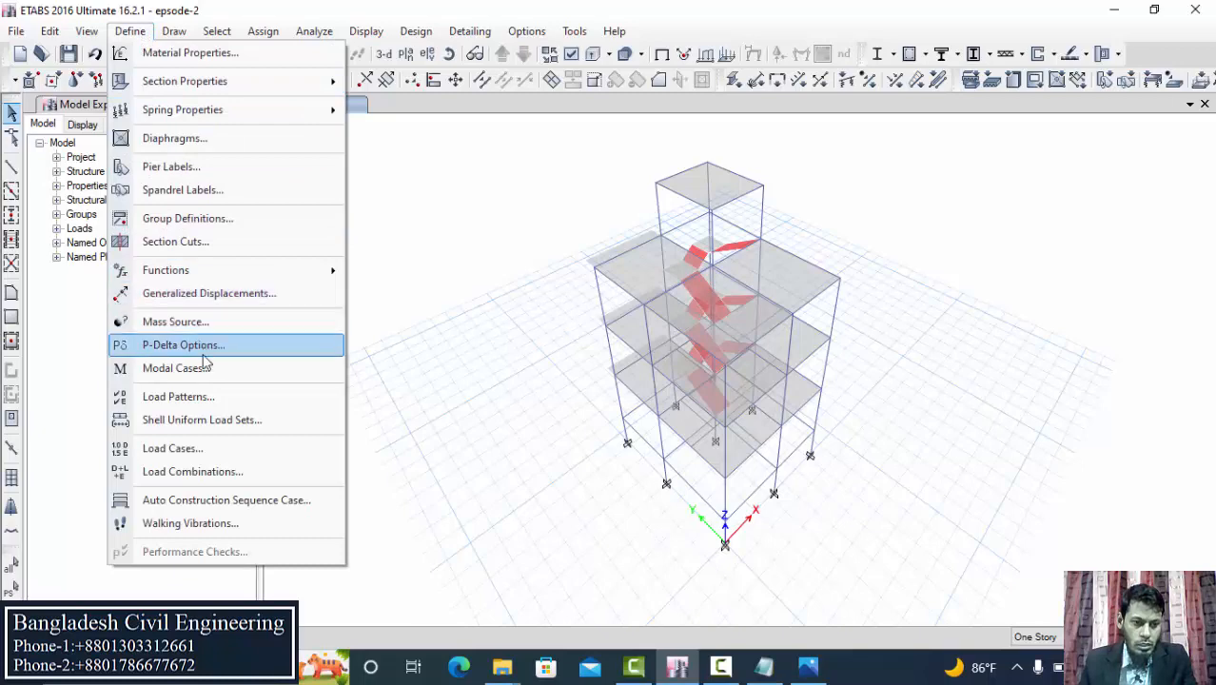
{"action": "left_click", "coordinate": [171, 448]}
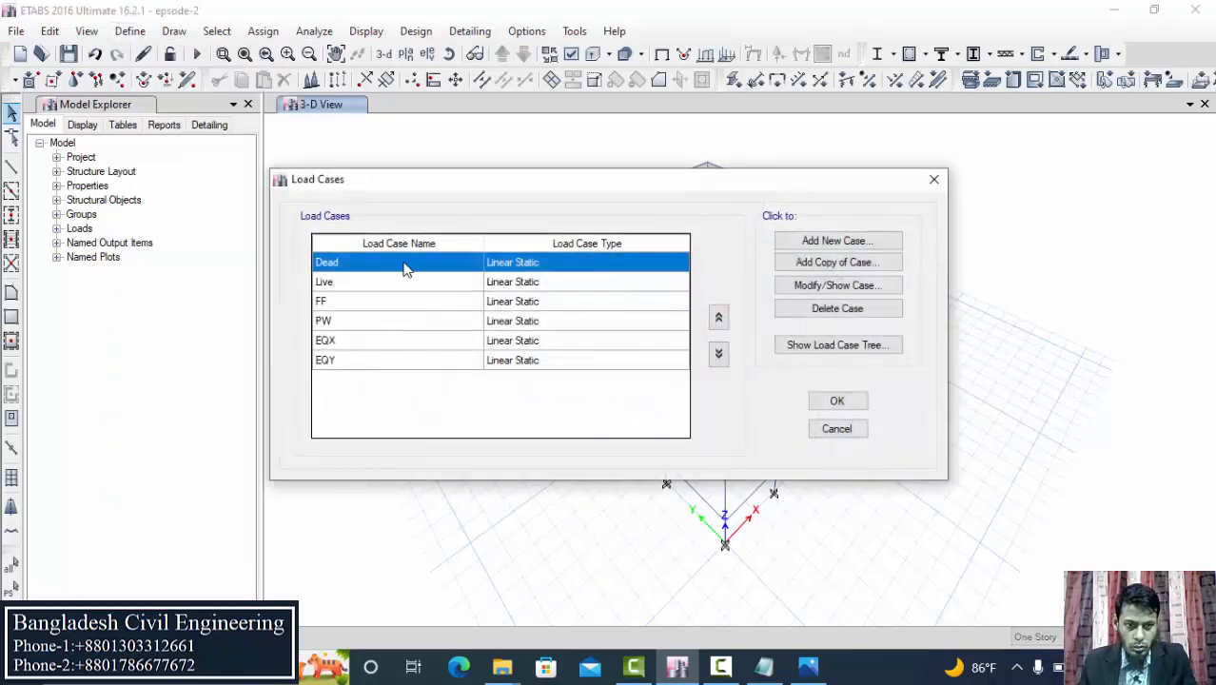
{"action": "left_click_drag", "start_coordinate": [483, 184], "coordinate": [571, 150]}
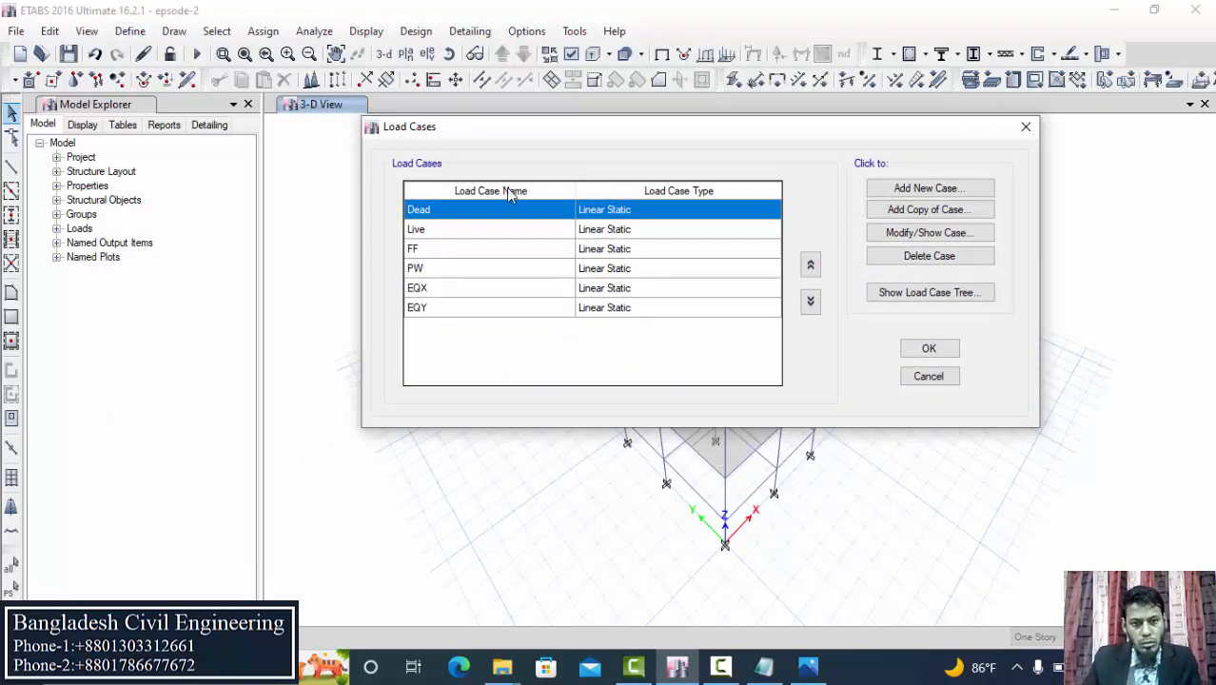
{"action": "left_click", "coordinate": [443, 291]}
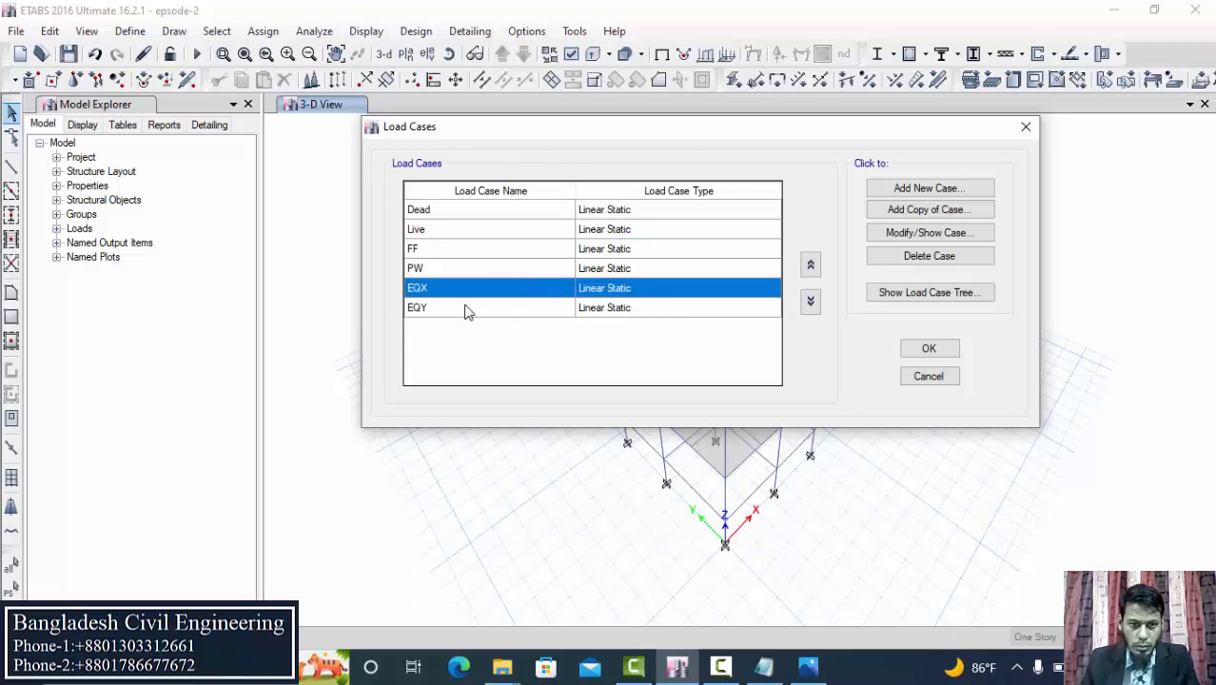
{"action": "left_click", "coordinate": [433, 310]}
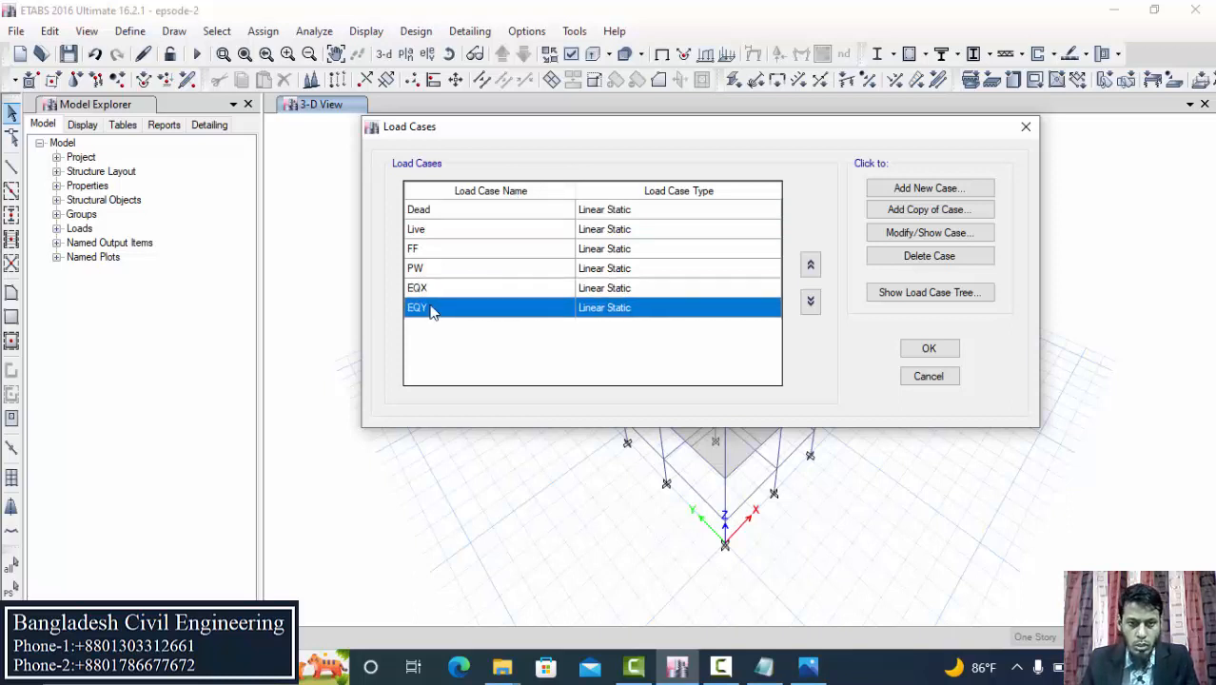
{"action": "left_click", "coordinate": [550, 290]}
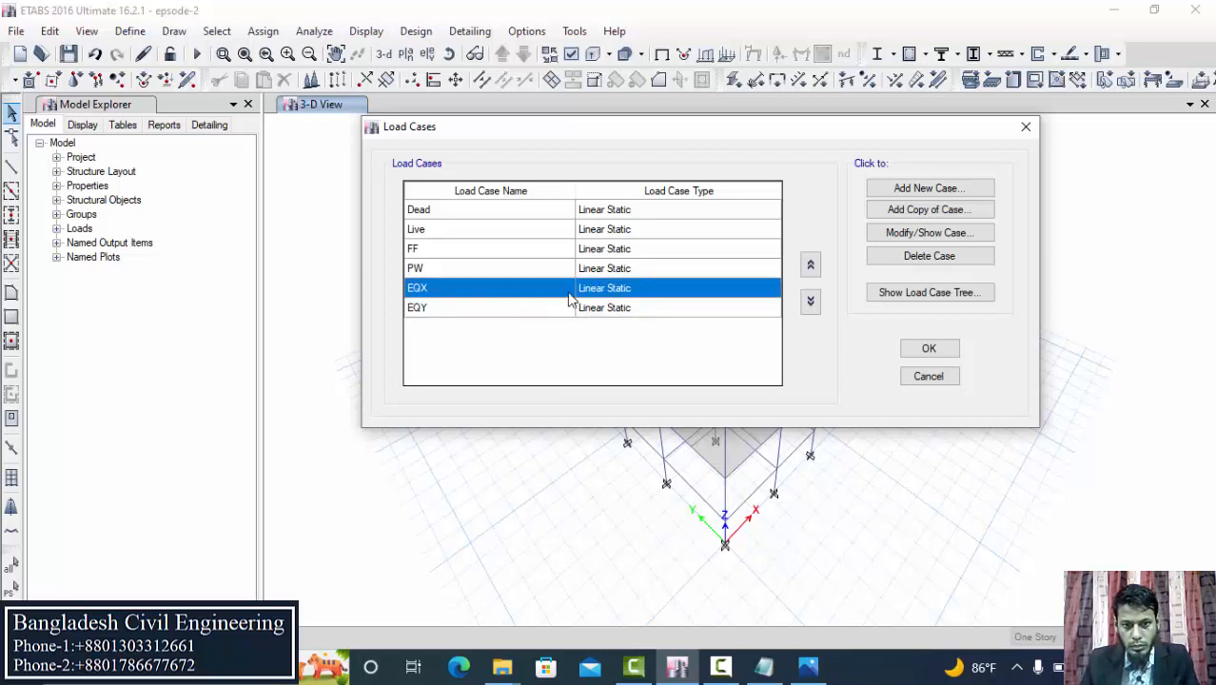
{"action": "left_click", "coordinate": [906, 211]}
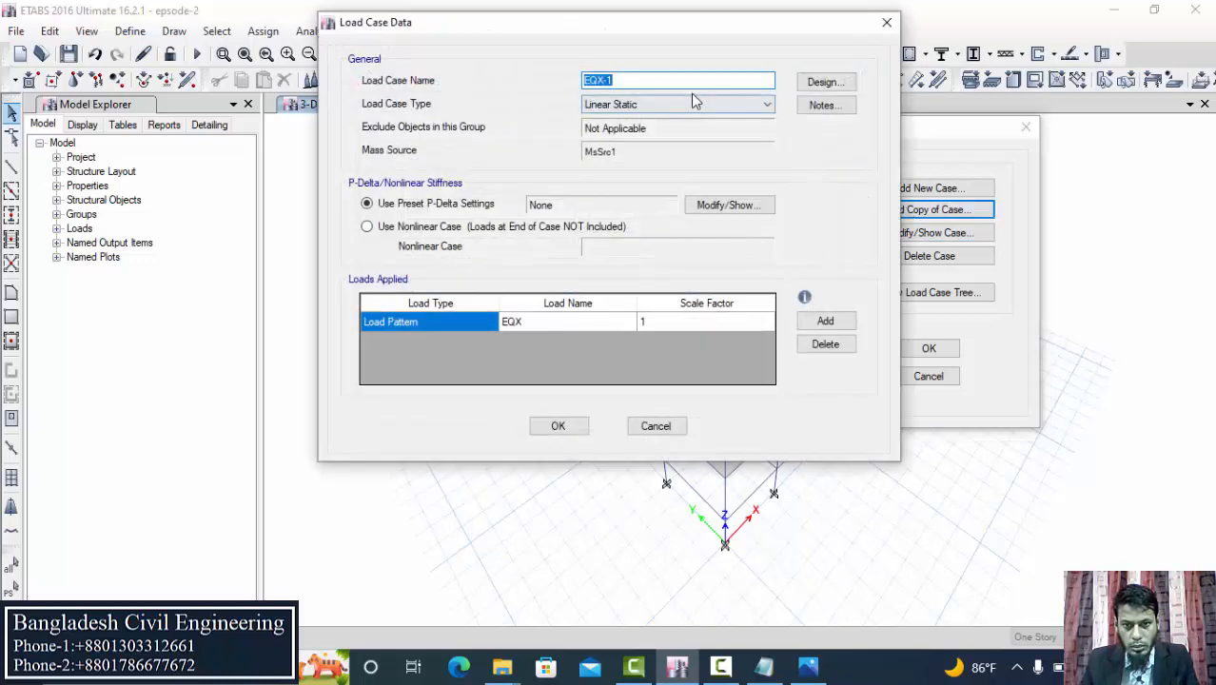
{"action": "left_click", "coordinate": [648, 323]}
{"action": "left_click", "coordinate": [649, 319]}
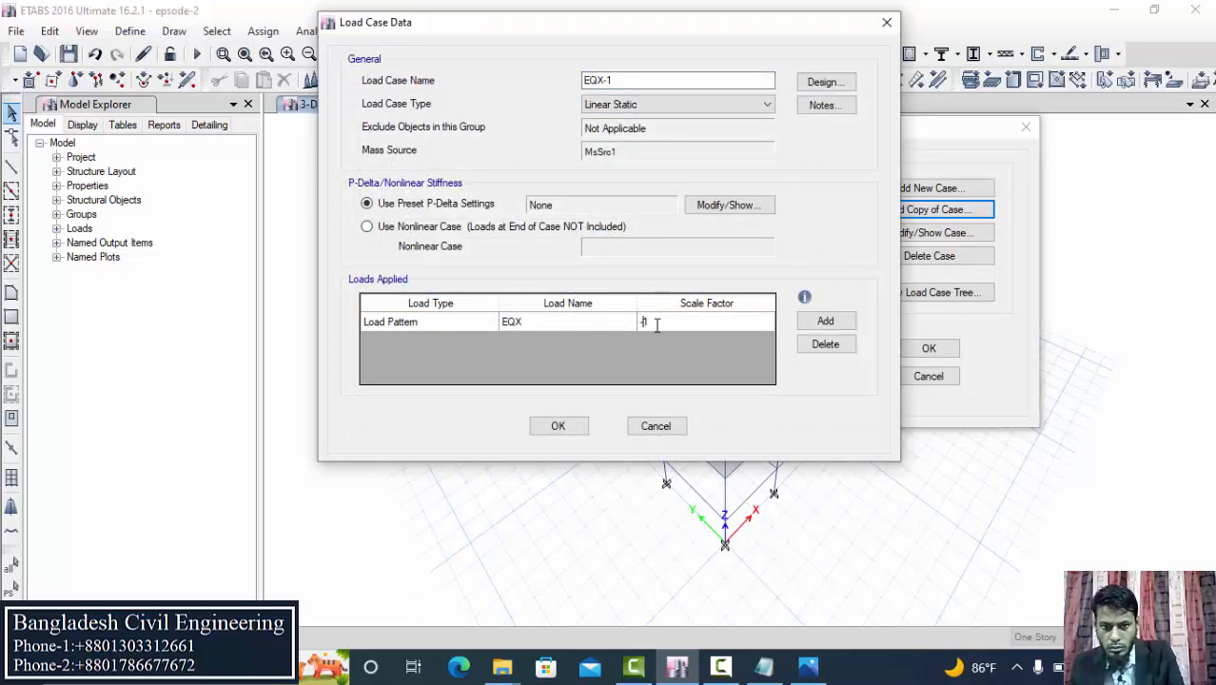
{"action": "left_click", "coordinate": [552, 425]}
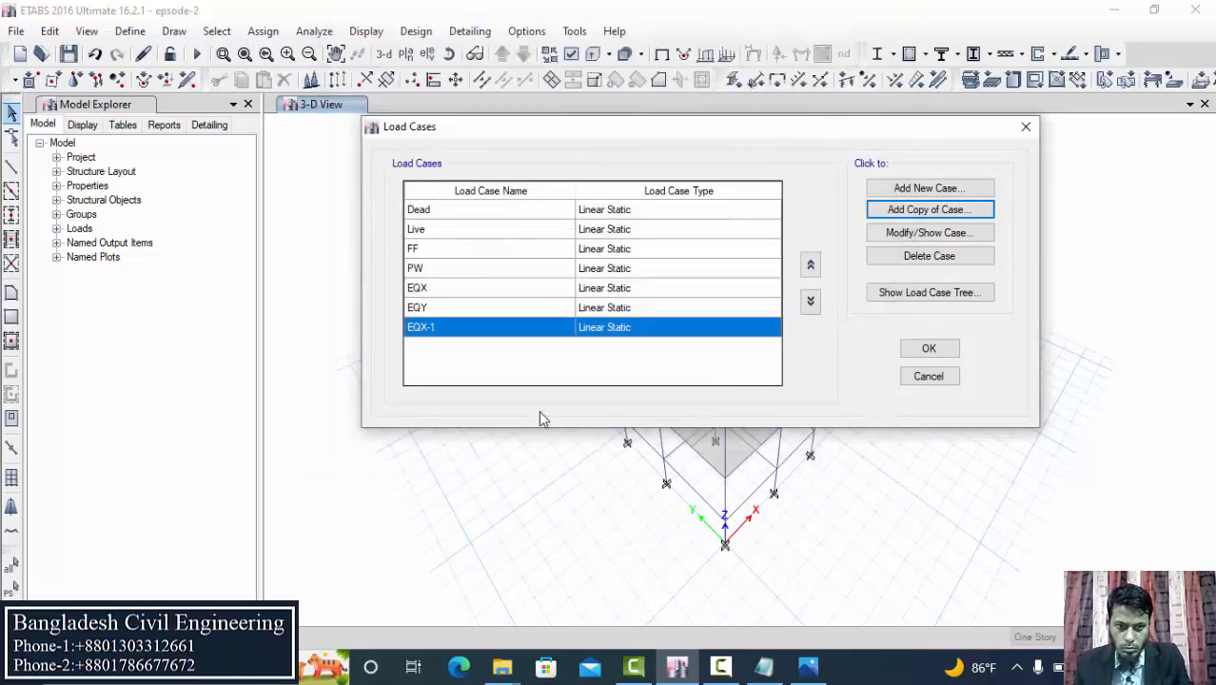
- Add a copy of the EQY load case with a scale factor of -1 and accept the load cases
{"action": "left_click", "coordinate": [612, 306]}
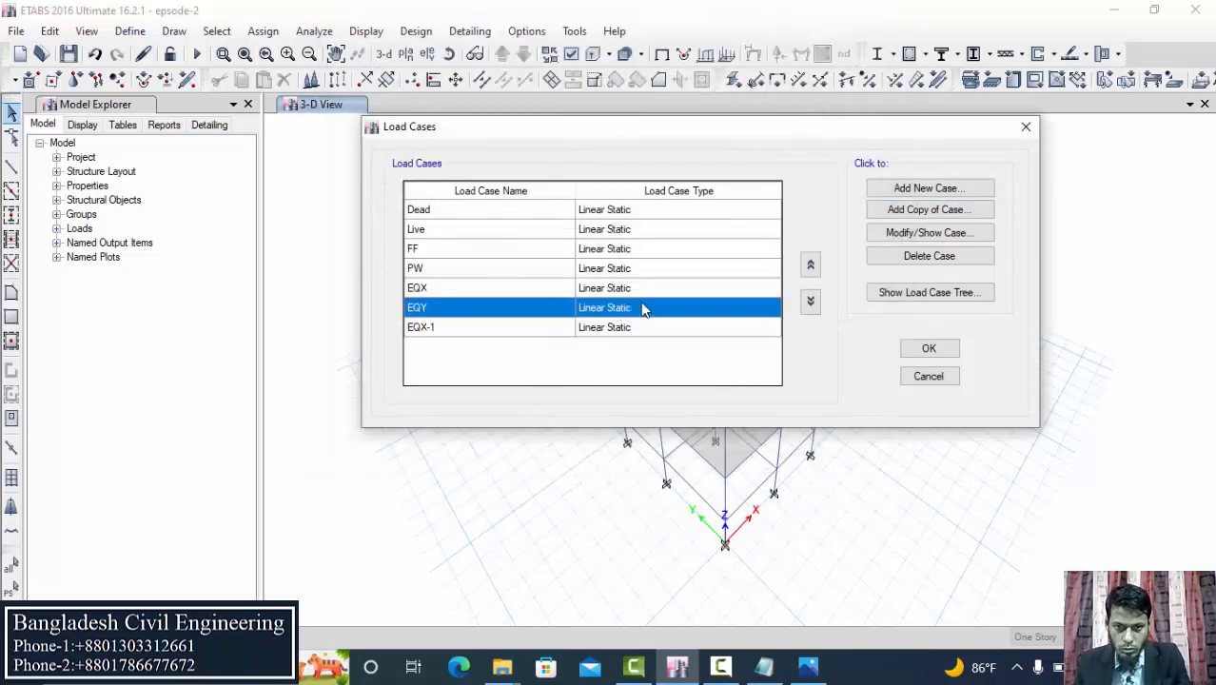
{"action": "left_click", "coordinate": [896, 211]}
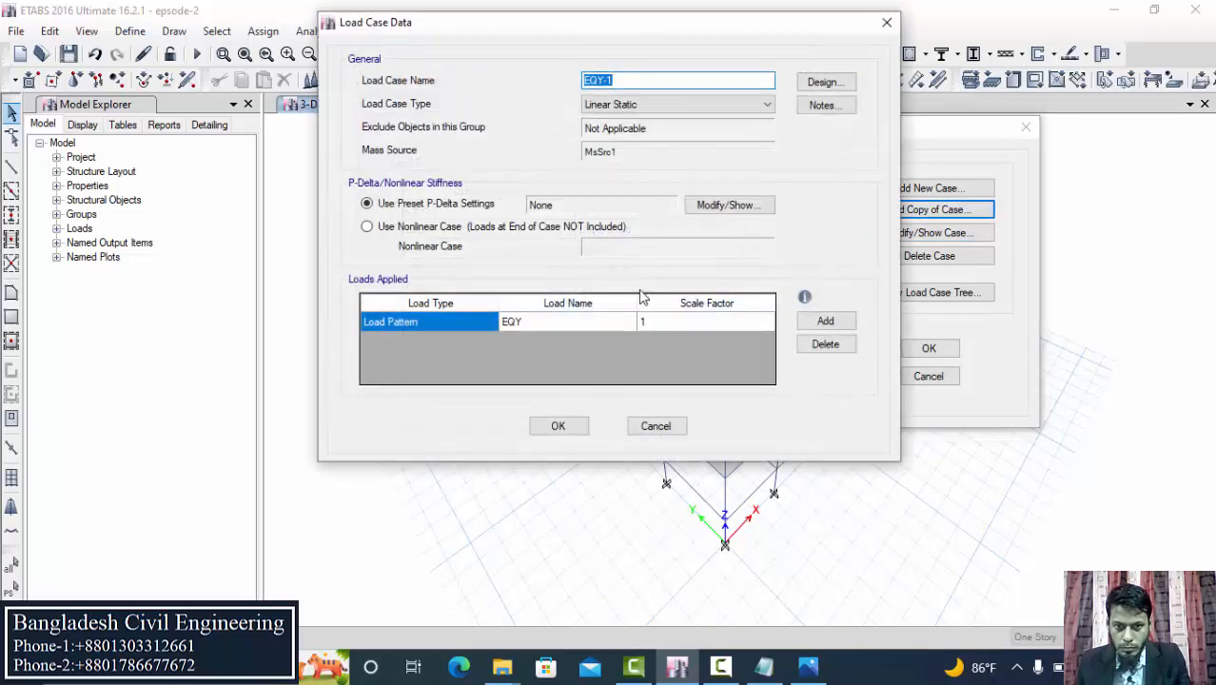
{"action": "left_click", "coordinate": [649, 321]}
{"action": "left_click", "coordinate": [651, 322]}
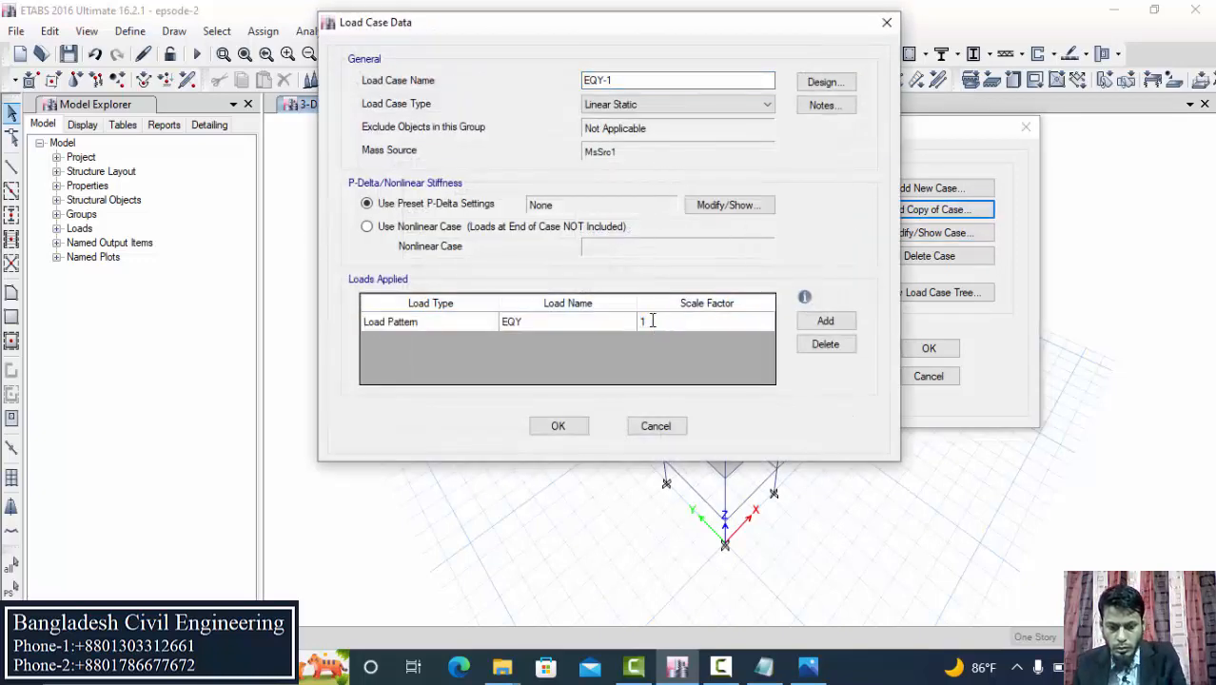
{"action": "type", "text": "-1"}
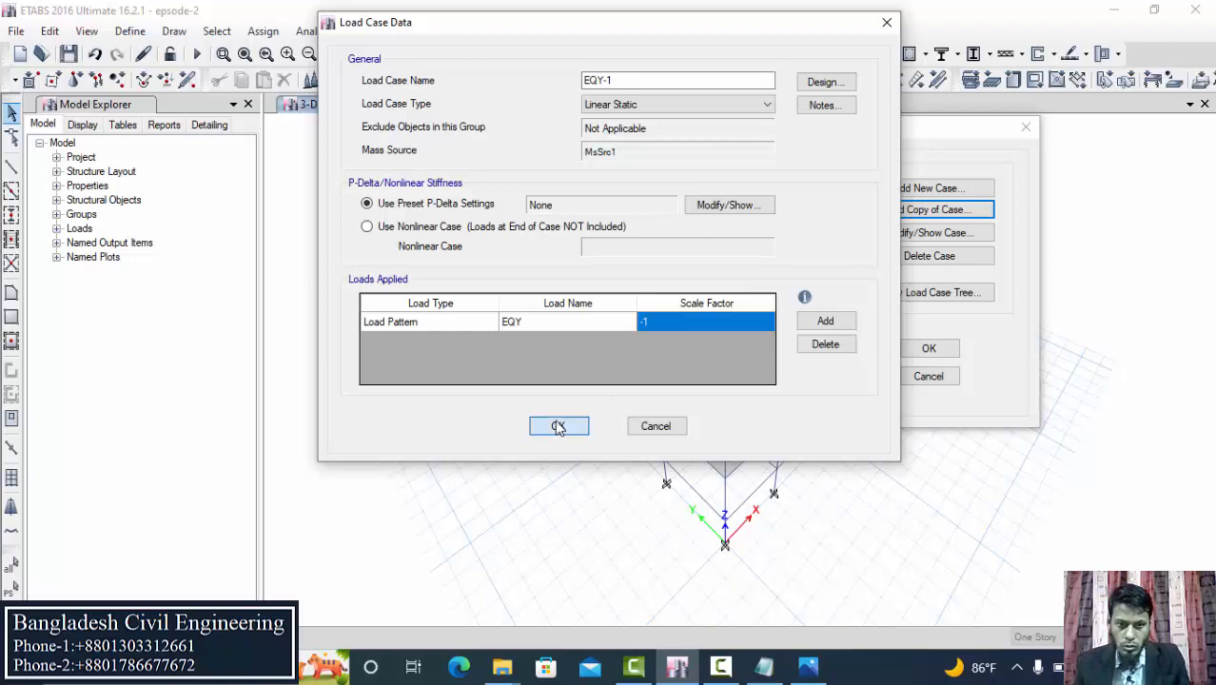
{"action": "left_click", "coordinate": [558, 425]}
{"action": "left_click", "coordinate": [919, 349]}
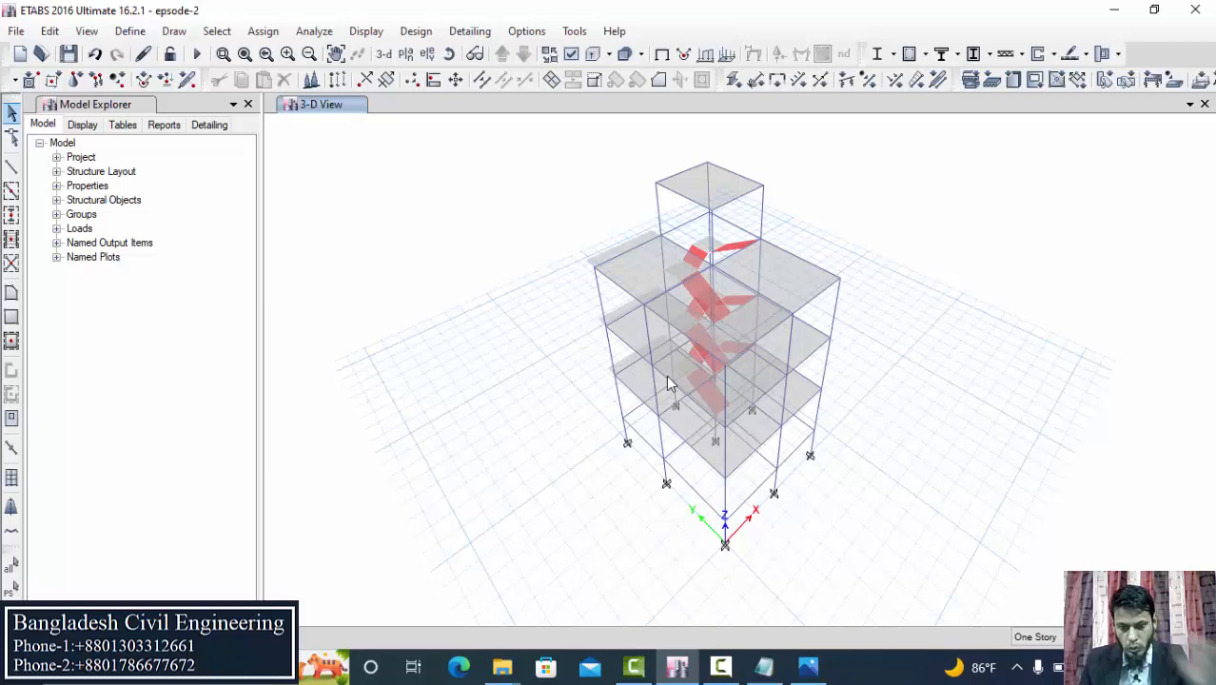
- Close the Earthquack load notes, then read the Load Combination text file from the EPISODE-2 folder in Notepad and minimize it
{"action": "left_click", "coordinate": [767, 669]}
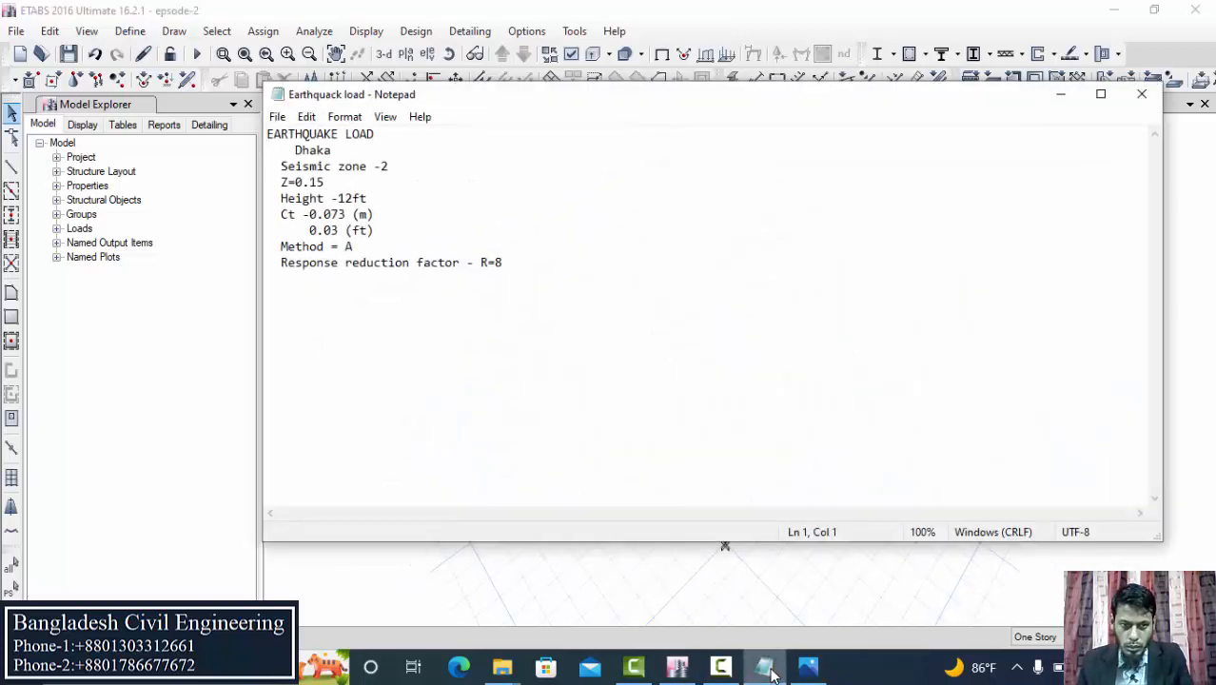
{"action": "left_click", "coordinate": [1137, 98]}
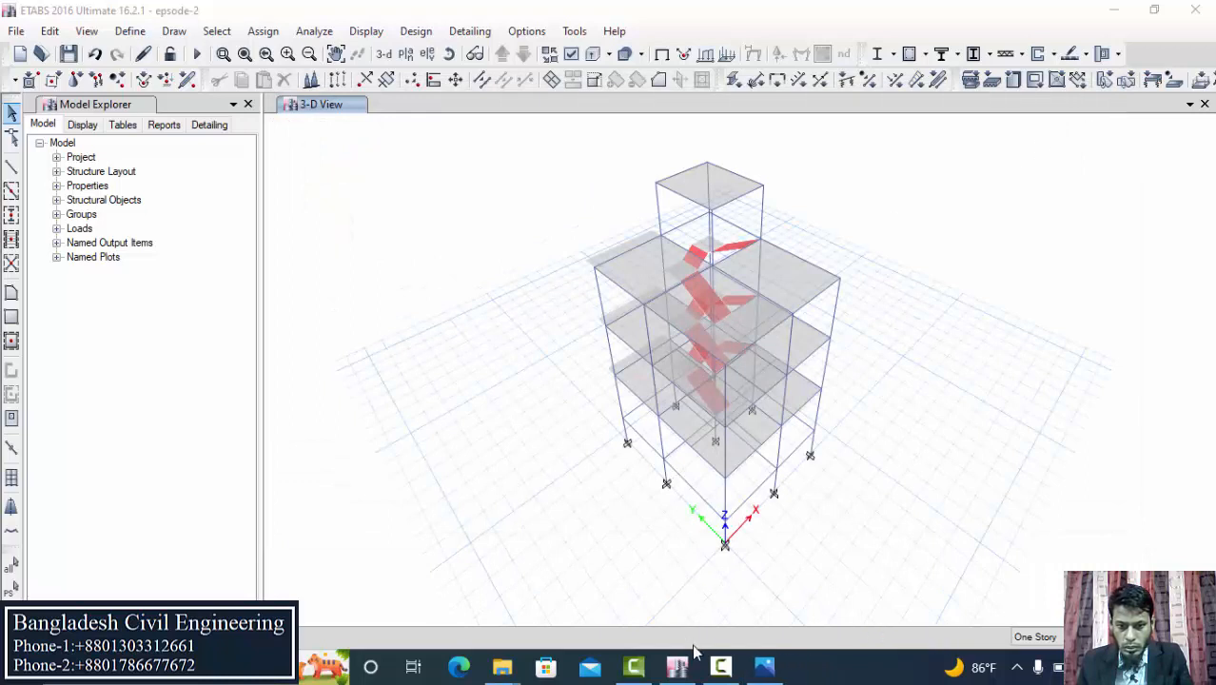
{"action": "mouse_move", "coordinate": [501, 666]}
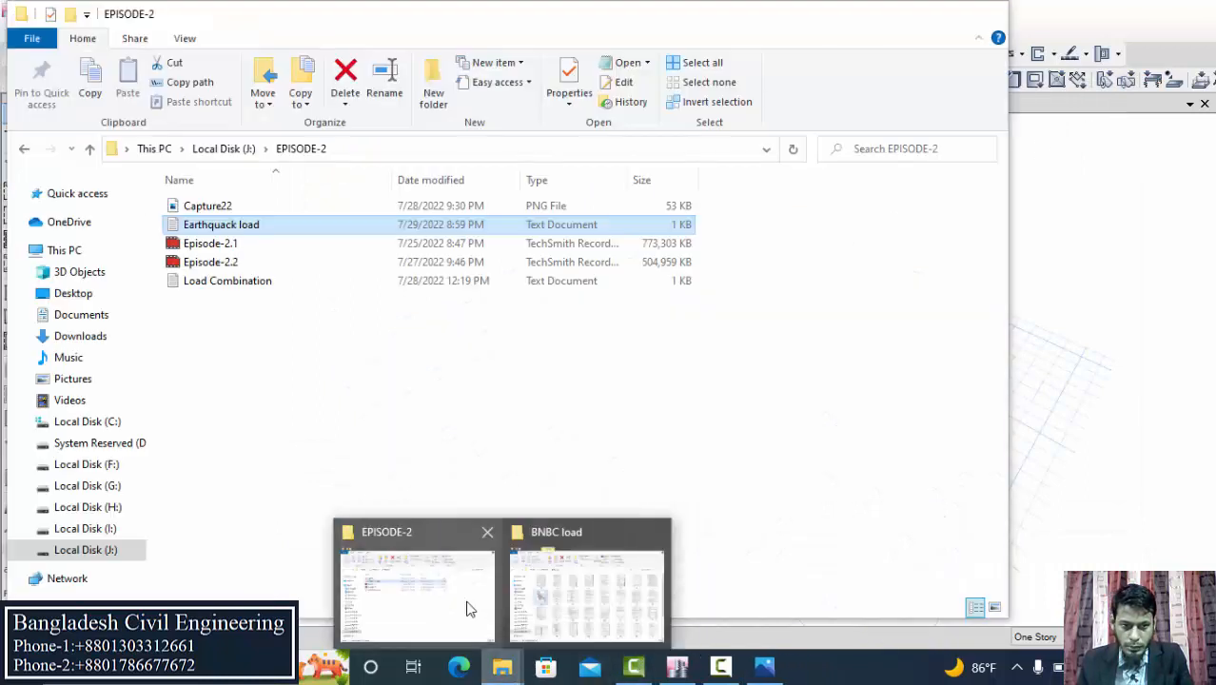
{"action": "left_click", "coordinate": [467, 605]}
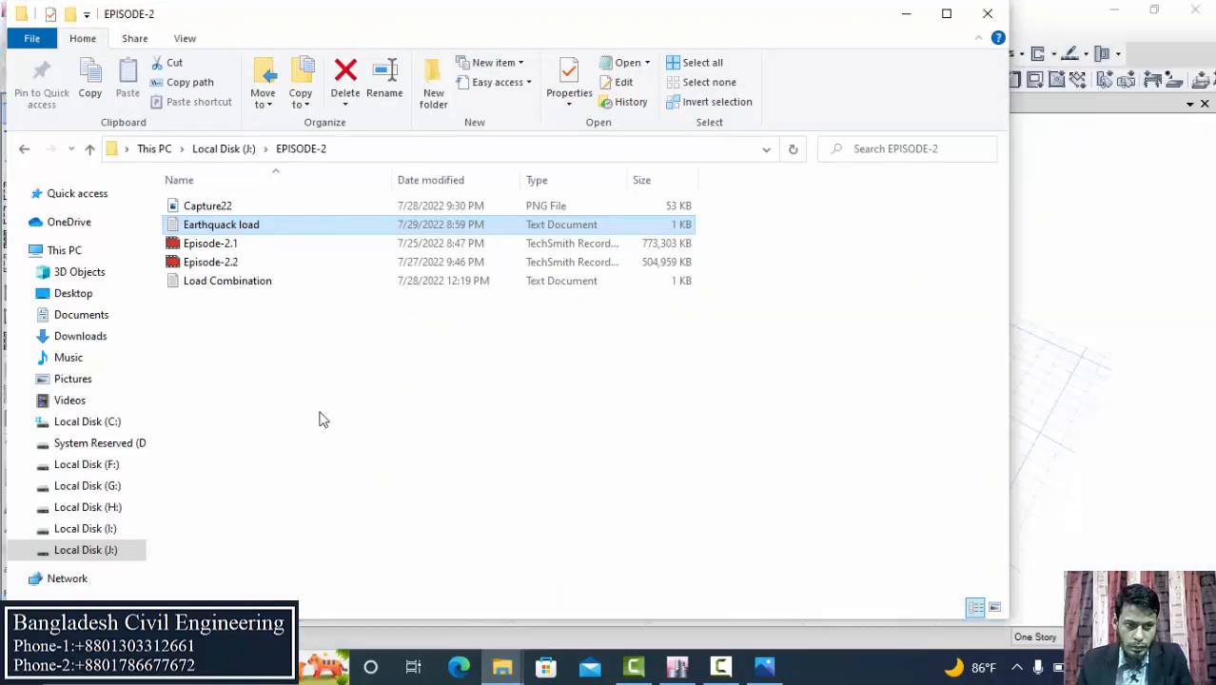
{"action": "left_click", "coordinate": [229, 294]}
{"action": "double_click", "coordinate": [229, 285]}
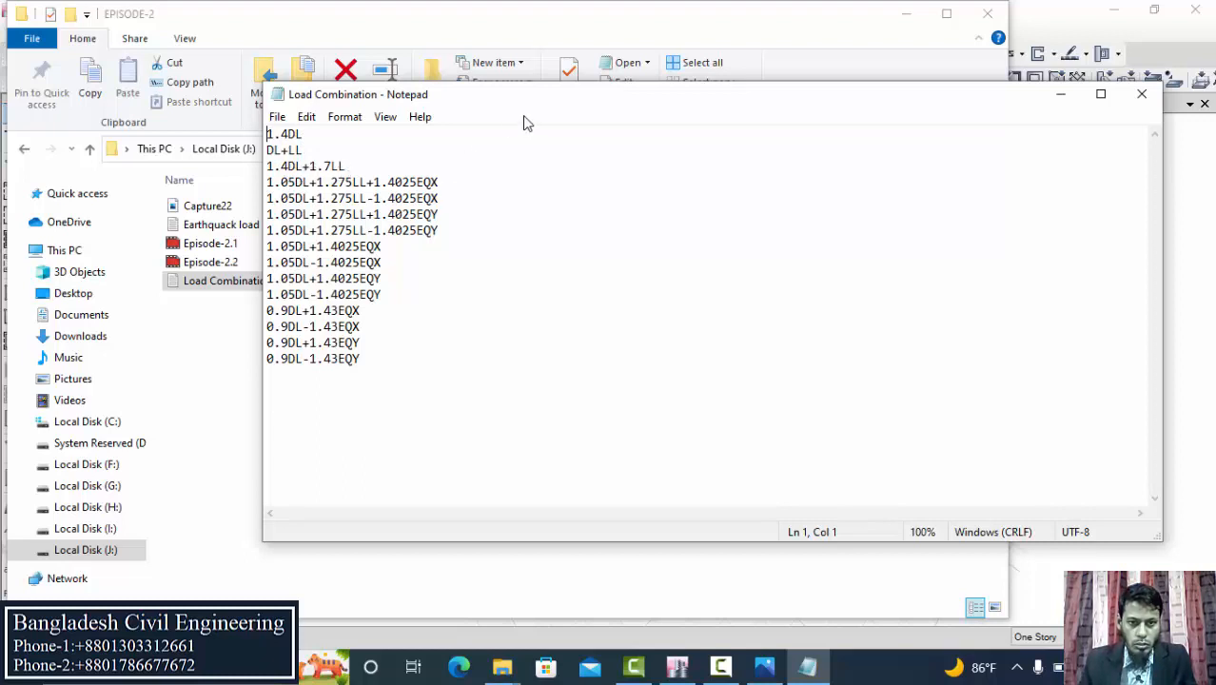
{"action": "left_click_drag", "start_coordinate": [532, 99], "coordinate": [537, 73]}
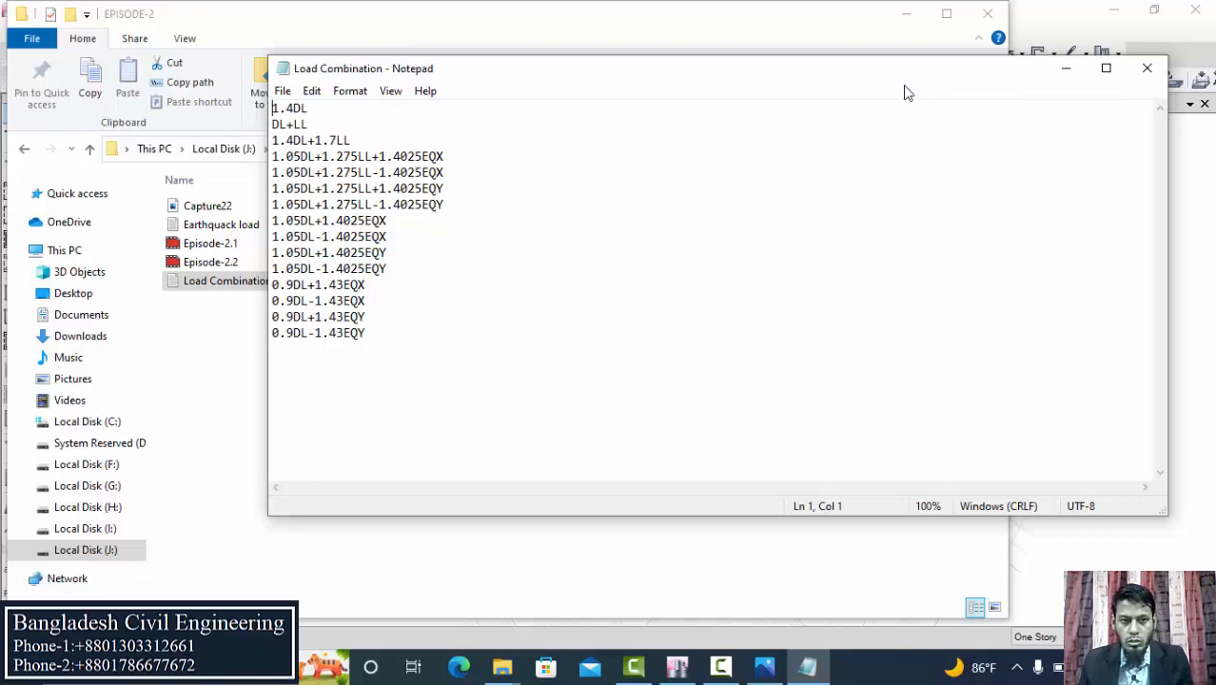
{"action": "left_click", "coordinate": [1065, 71]}
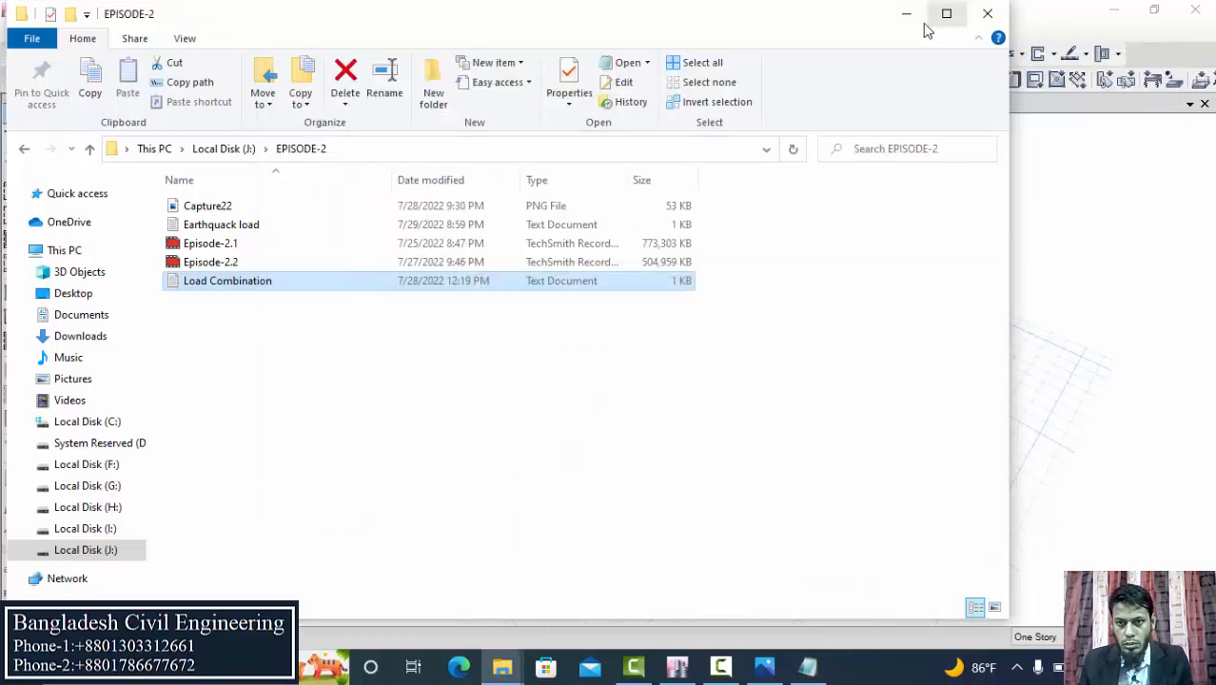